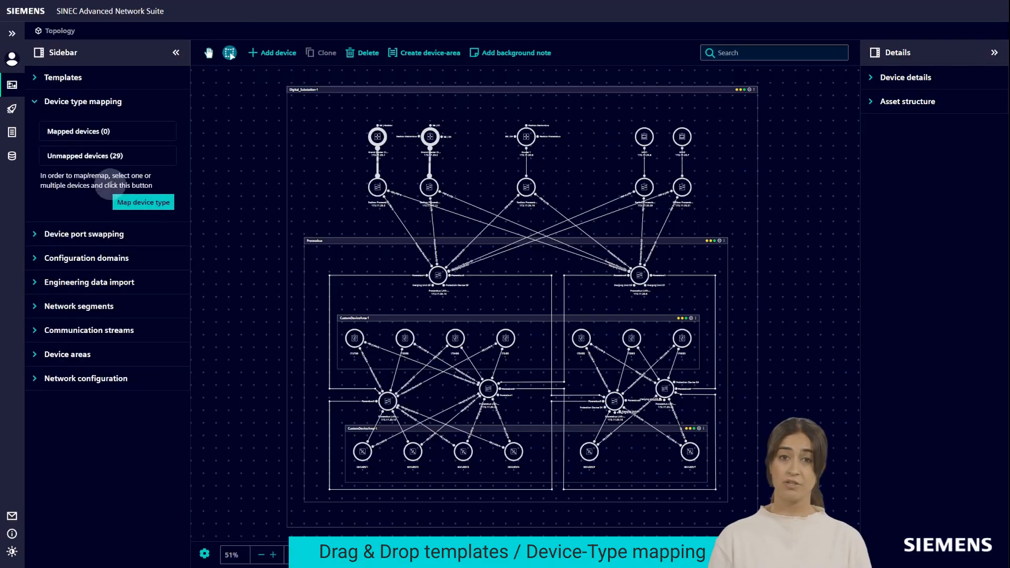
- Map the two selected grandmaster devices in the top row to the device type RSG2488 - PTP and 1 Modules
left_click(147, 199)
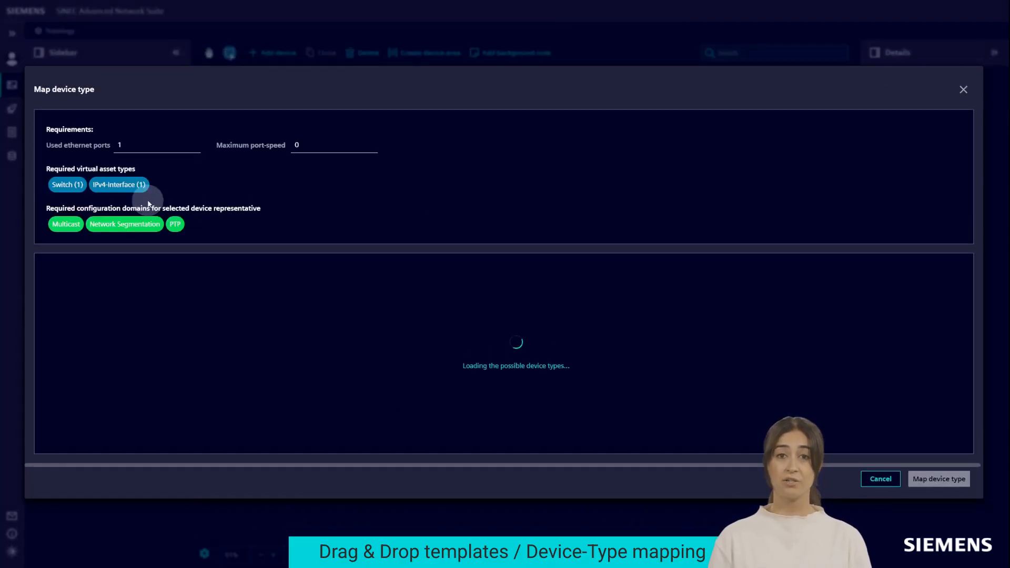
left_click(221, 353)
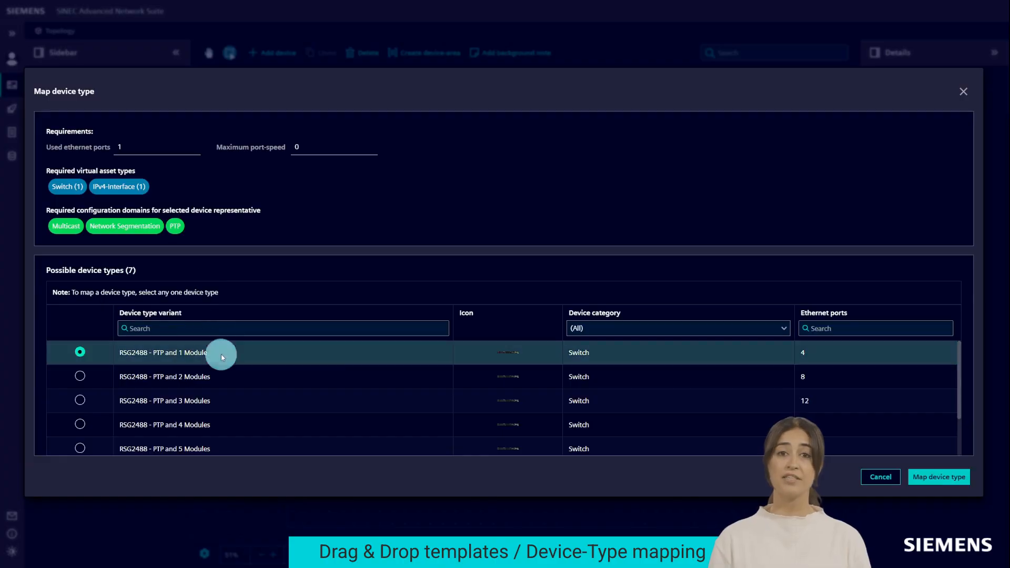
left_click(925, 480)
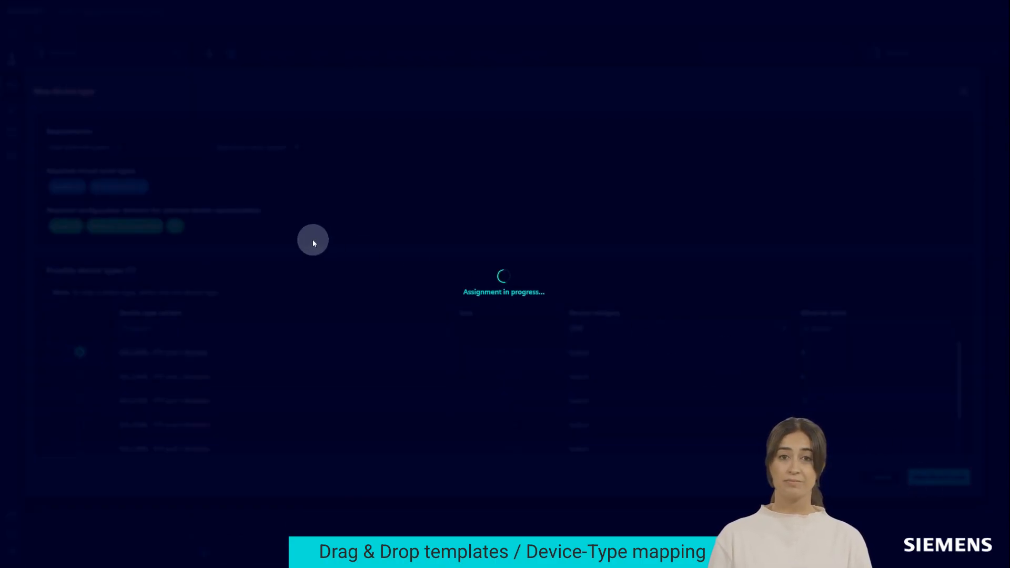
- Map the router in the middle of the top row to the device type RX1524 - 4 Modules Gigabit - L3 Security
left_click(527, 136)
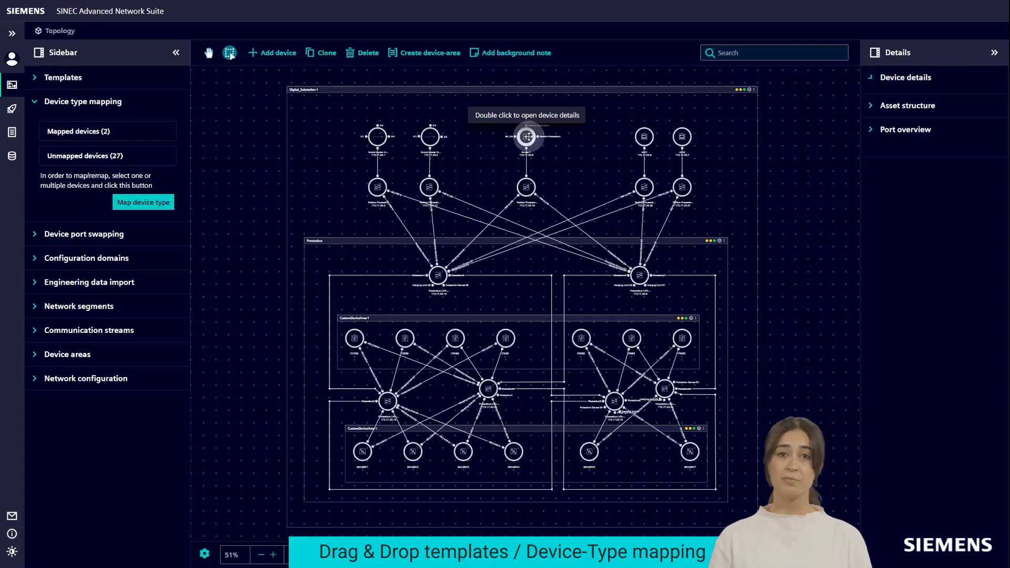
left_click(150, 203)
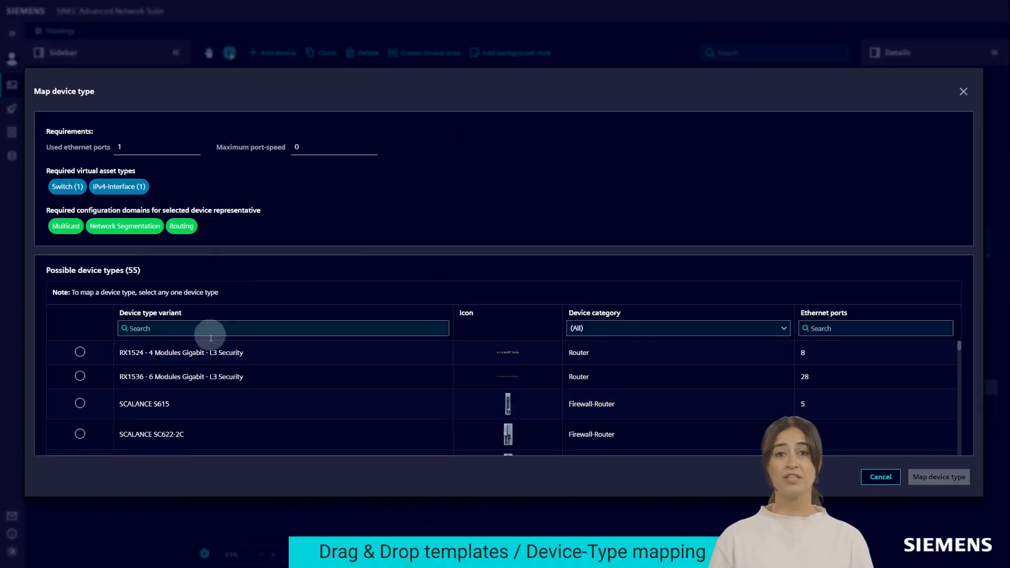
left_click(210, 361)
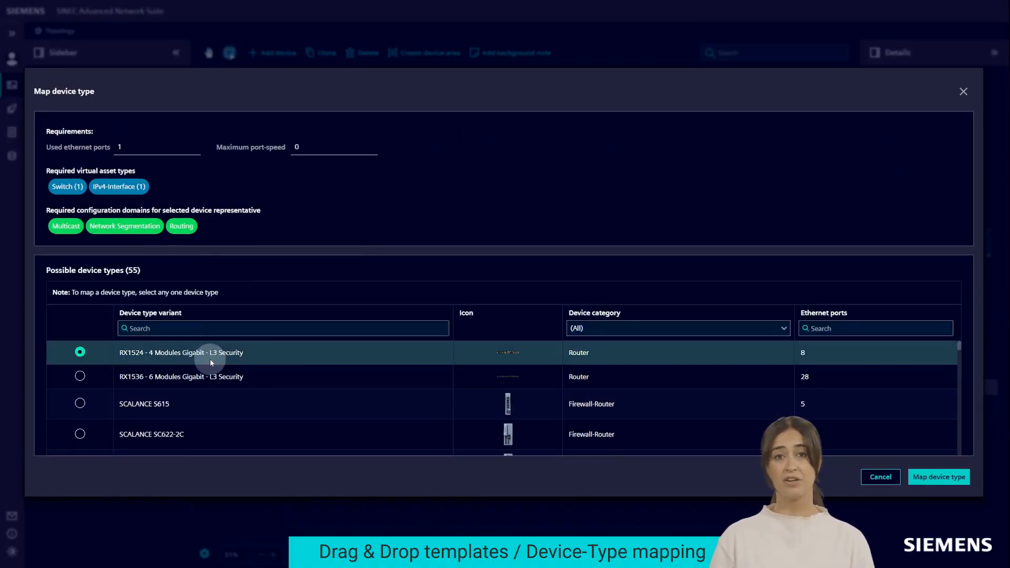
left_click(939, 477)
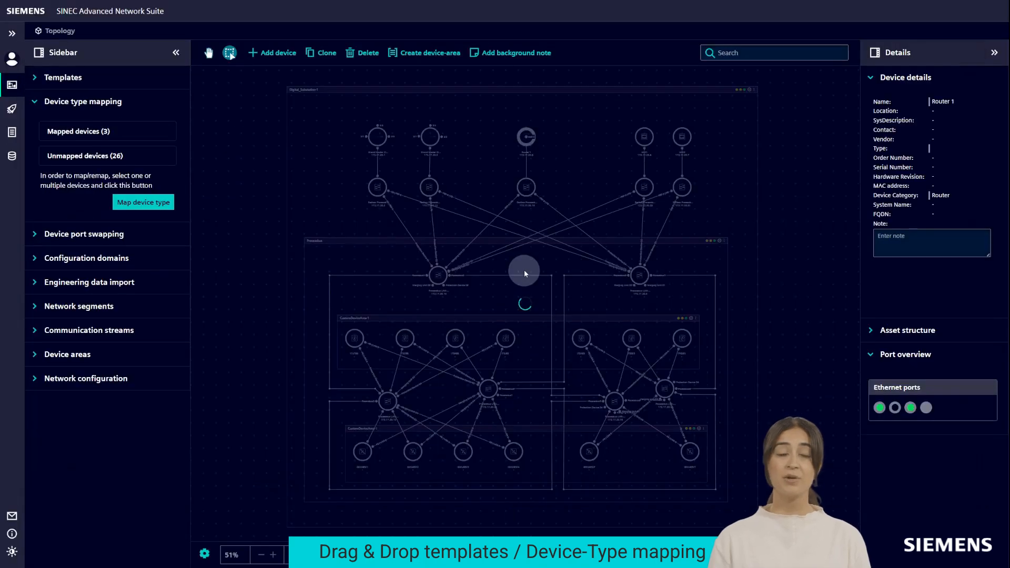
- Map the five RedBox switches in the second row together to the device type RSG907R
left_click_drag(349, 213, 717, 178)
left_click(140, 203)
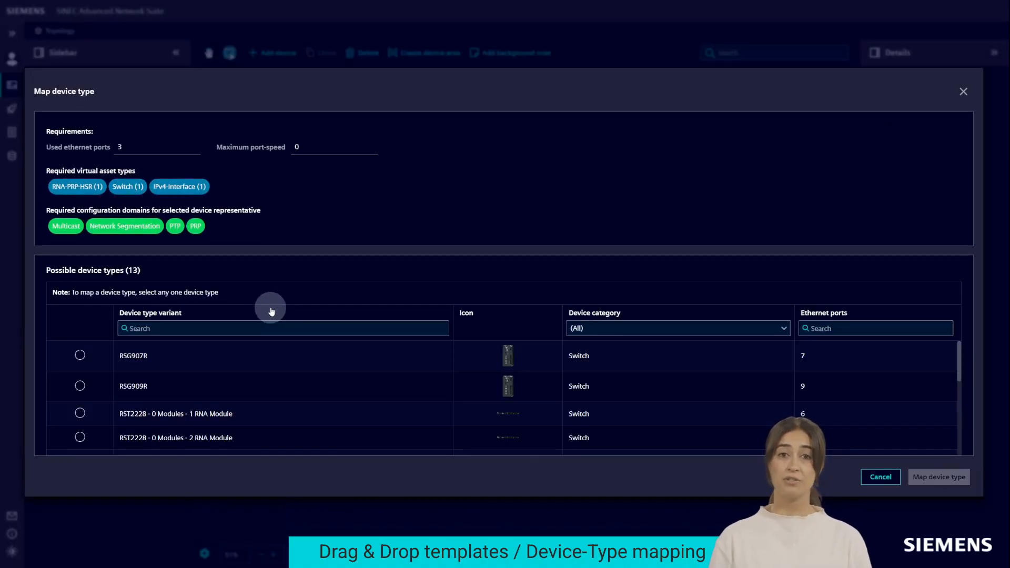
left_click(197, 357)
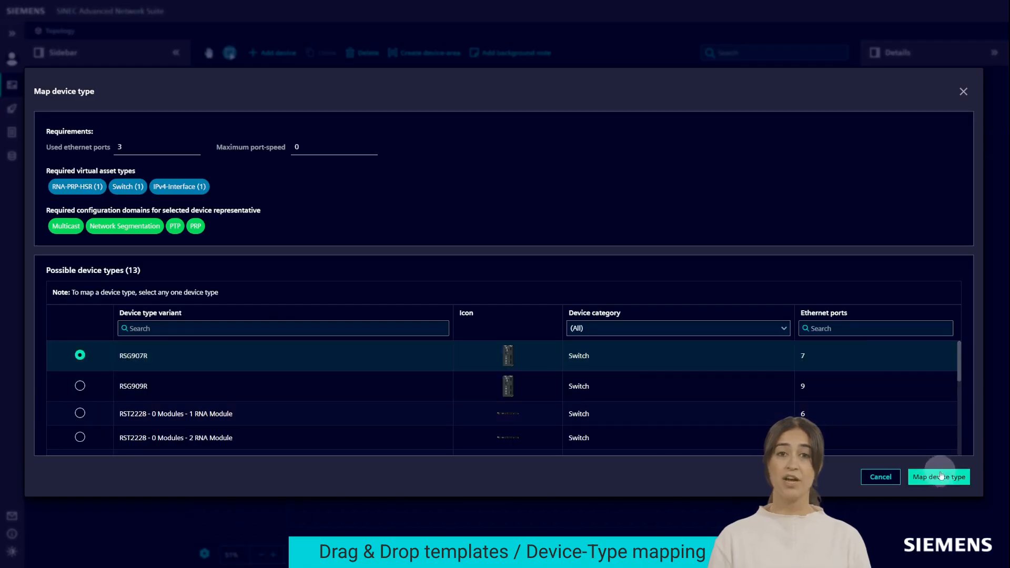
left_click(943, 480)
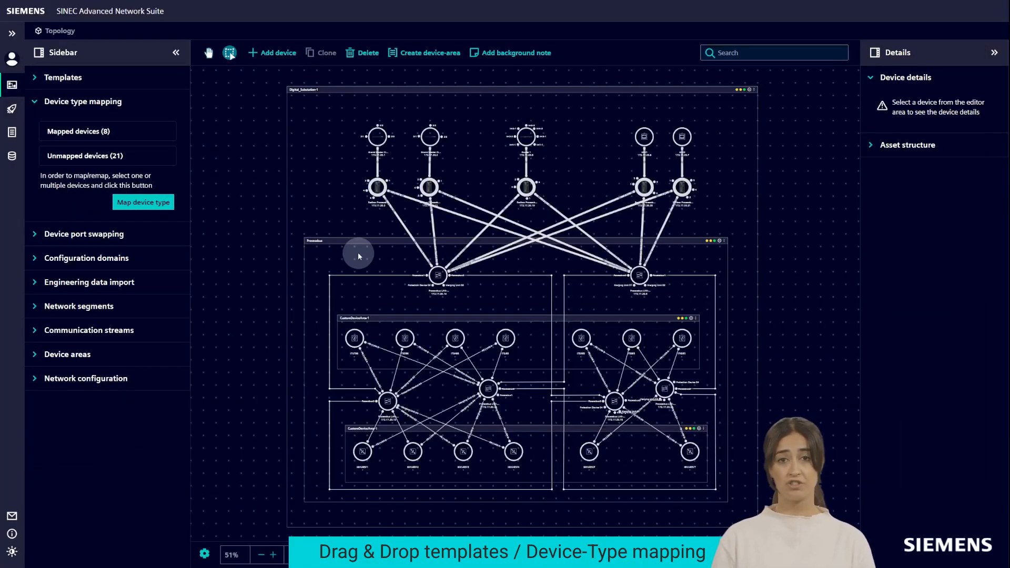
- Map all six Processbus LAN switches in the Processbus area together to the device type RST2228 - 2 Modules
left_click_drag(369, 256, 675, 300)
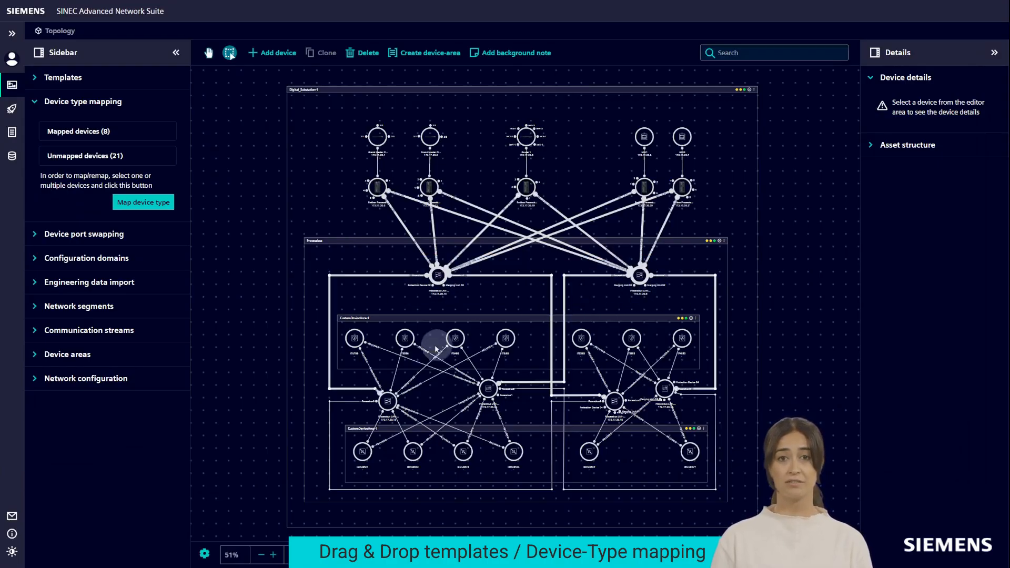
left_click_drag(345, 380, 700, 410)
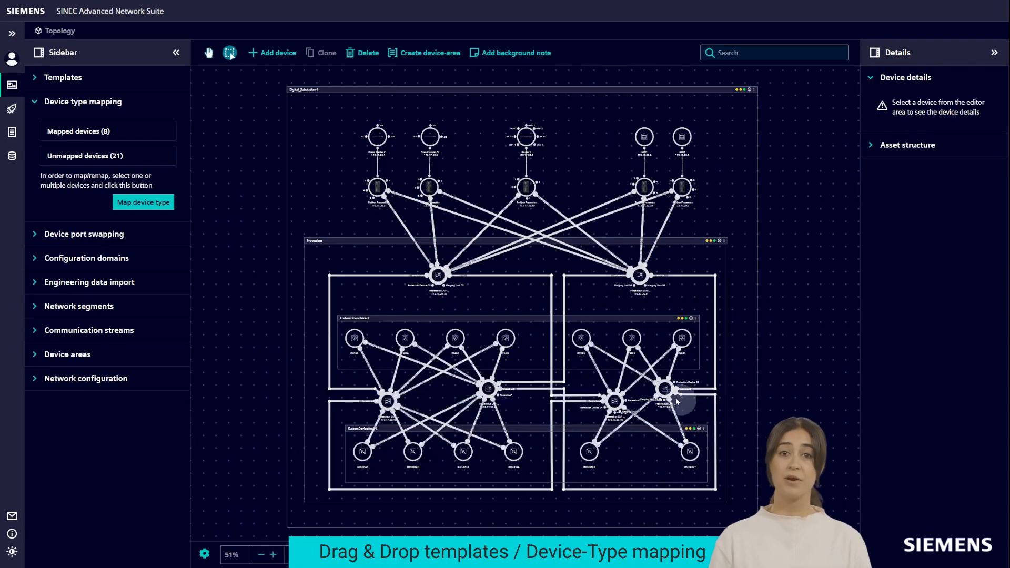
left_click(160, 203)
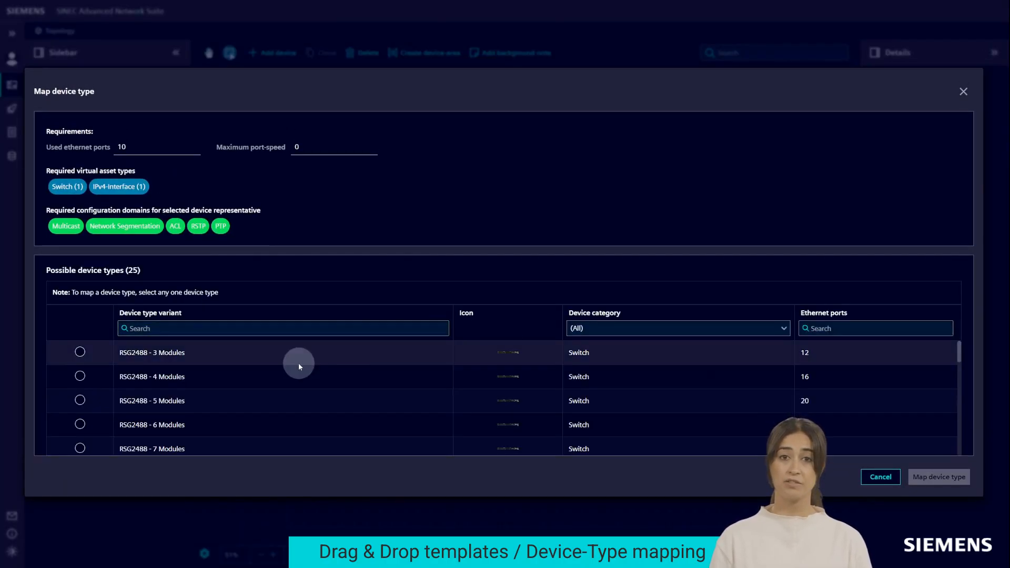
scroll(298, 363, "down", 2)
scroll(298, 363, "down", 2)
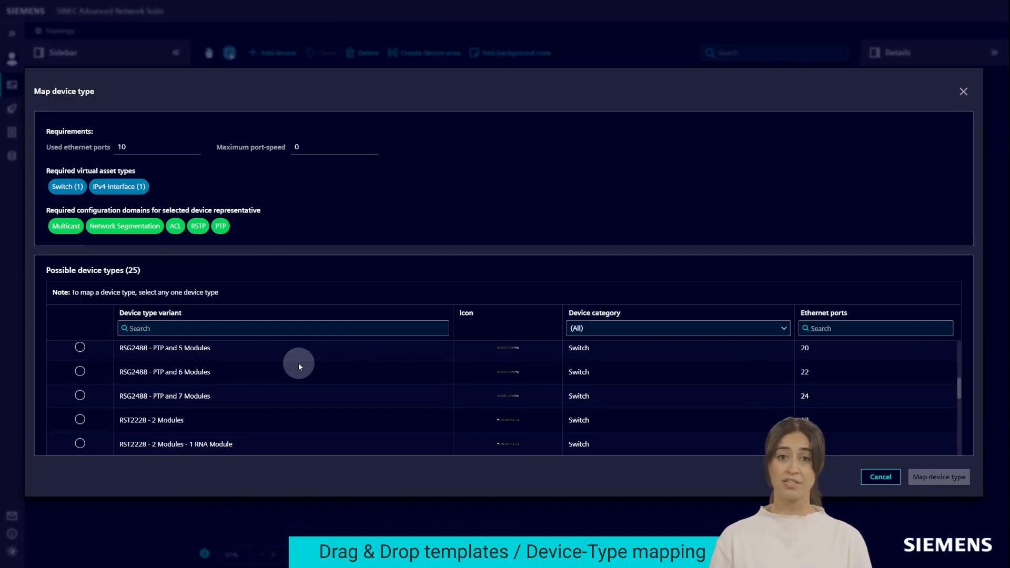
left_click(249, 428)
left_click(927, 485)
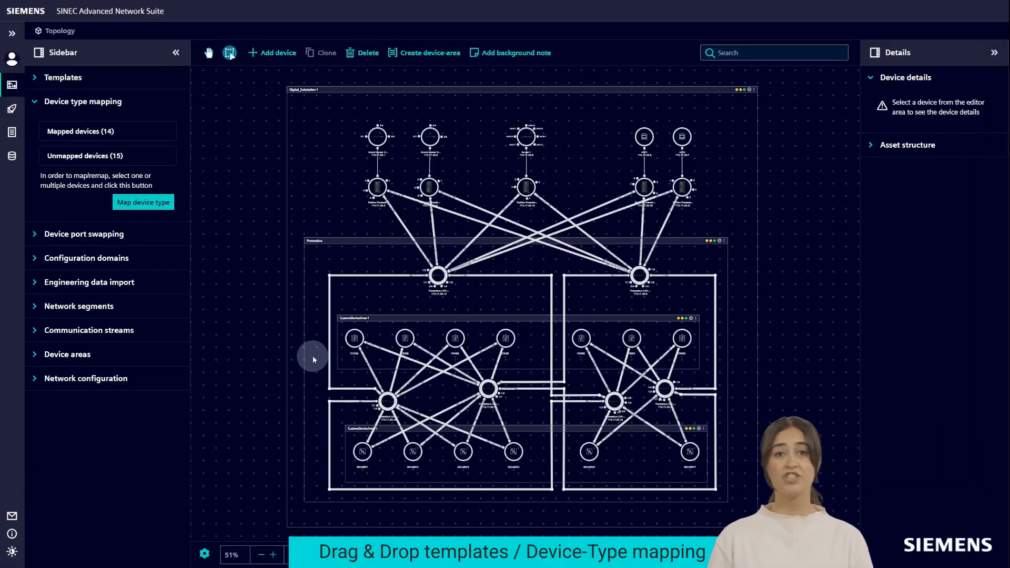
- Map the seven protection devices in the upper CustomDeviceArea-1 to the device type SIPROTEC 5 - 7SS85 1 Modules - RNA
left_click_drag(315, 358, 734, 334)
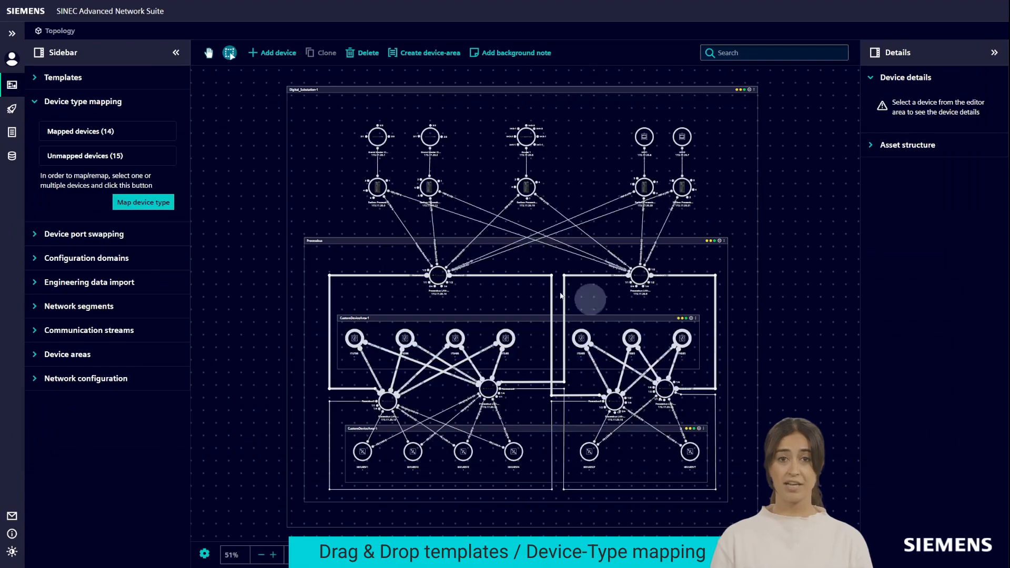
left_click(143, 203)
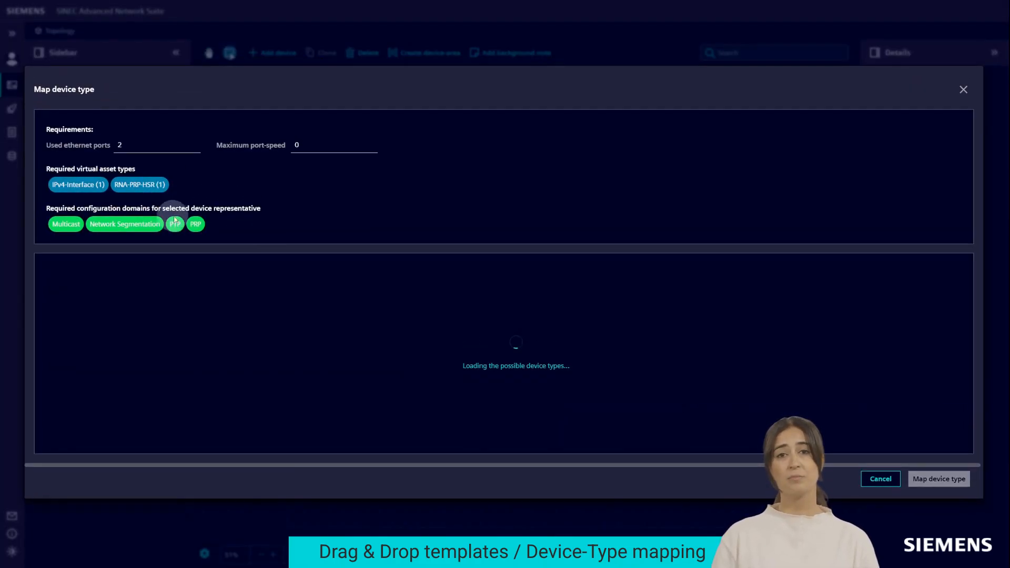
left_click(242, 362)
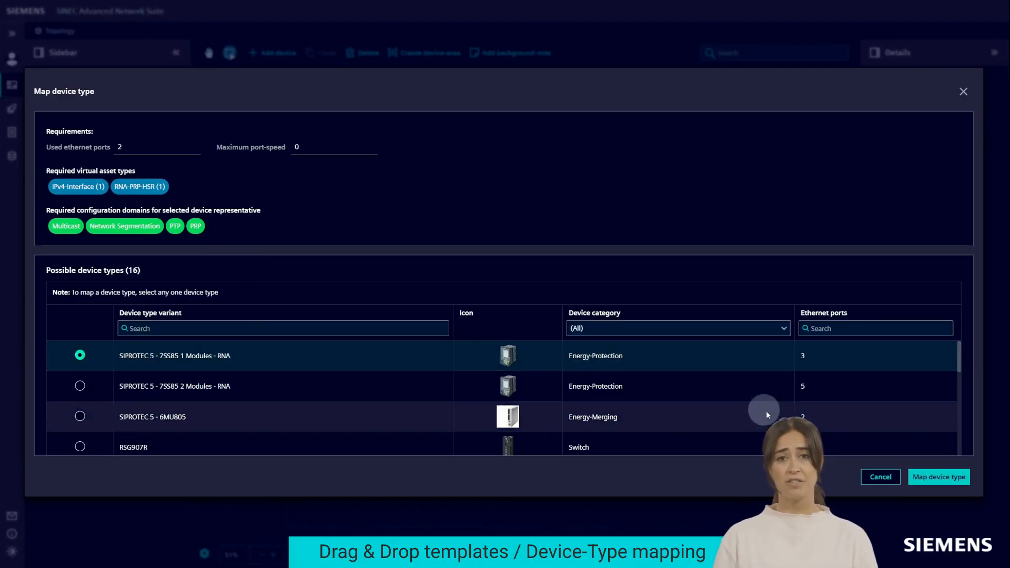
left_click(941, 475)
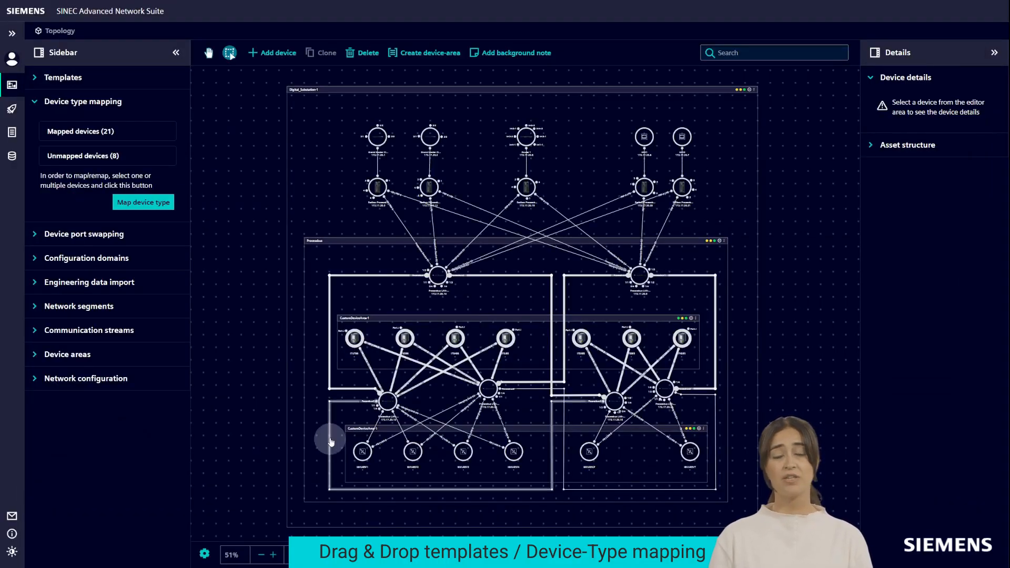
- Map the six merging units in the lowest device area to SIPROTEC 5 - 6MU805, clear the selection and fit the topology to the screen
left_click_drag(318, 438, 742, 473)
left_click(155, 204)
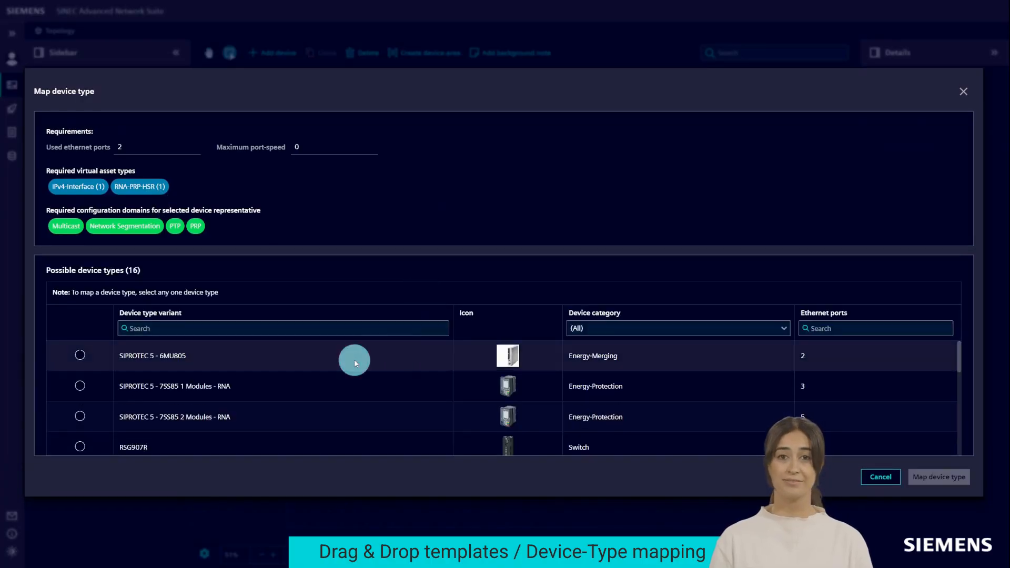
left_click(355, 363)
left_click(943, 478)
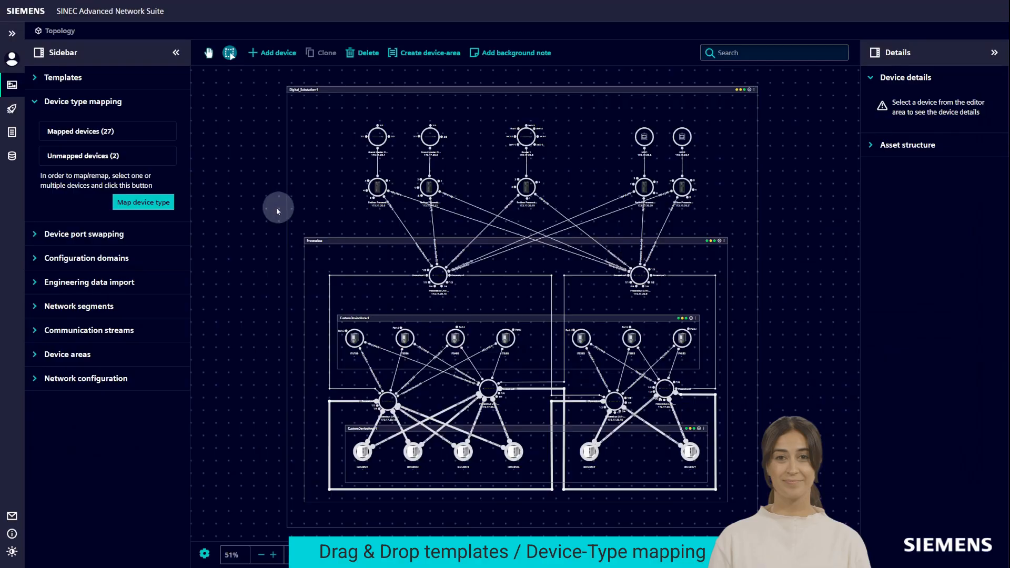
left_click(261, 208)
left_click(293, 556)
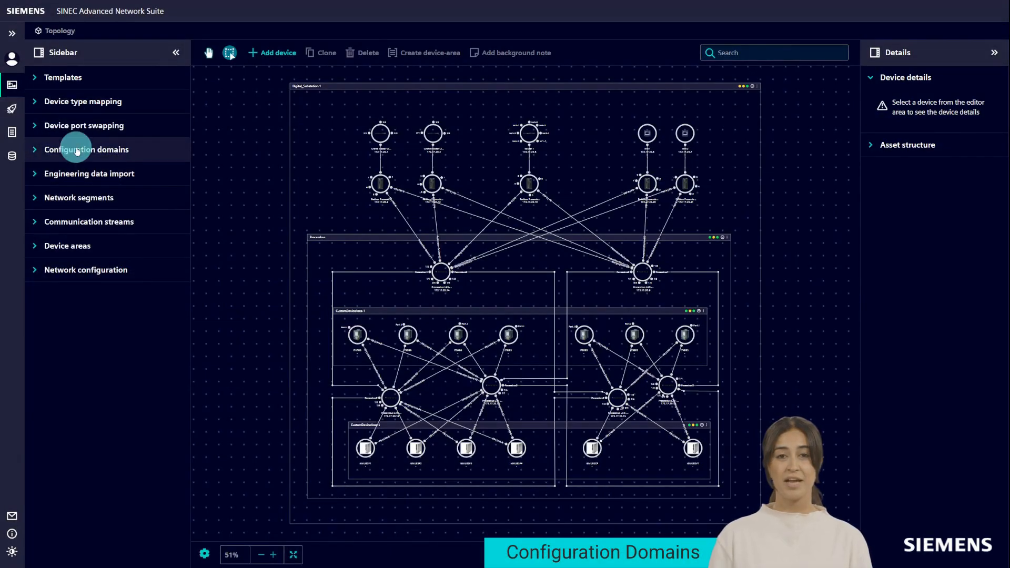
- Examine which devices and links in the topology belong to the ACL and Multicast configuration domains
left_click(76, 151)
left_click(89, 227)
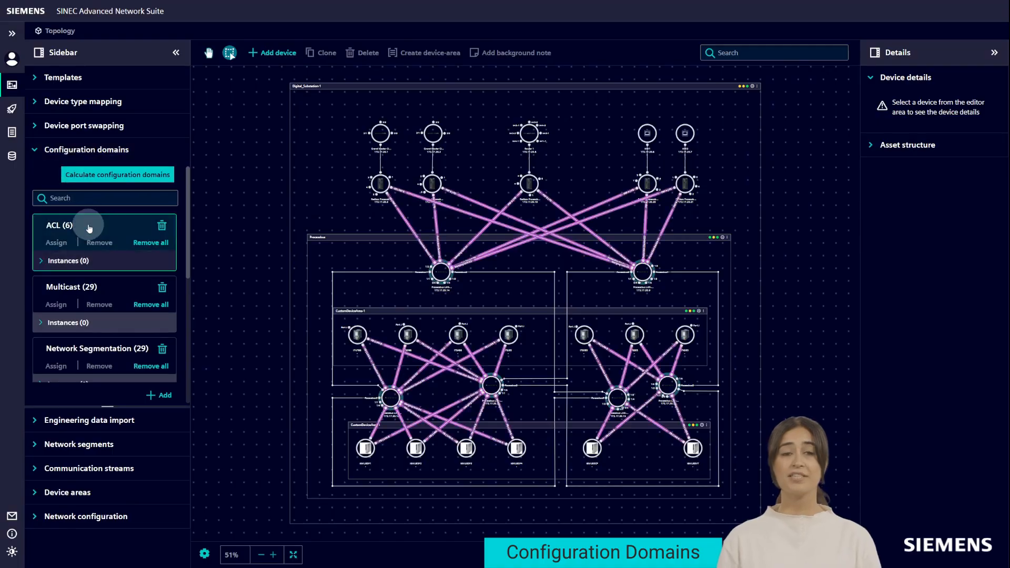
scroll(405, 389, "up", 5)
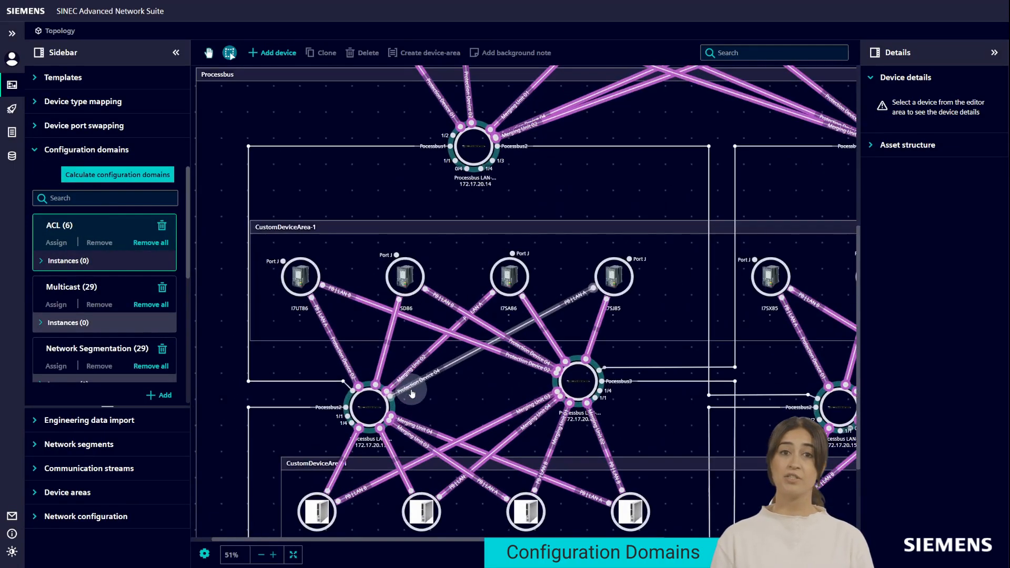
scroll(406, 393, "down", 6)
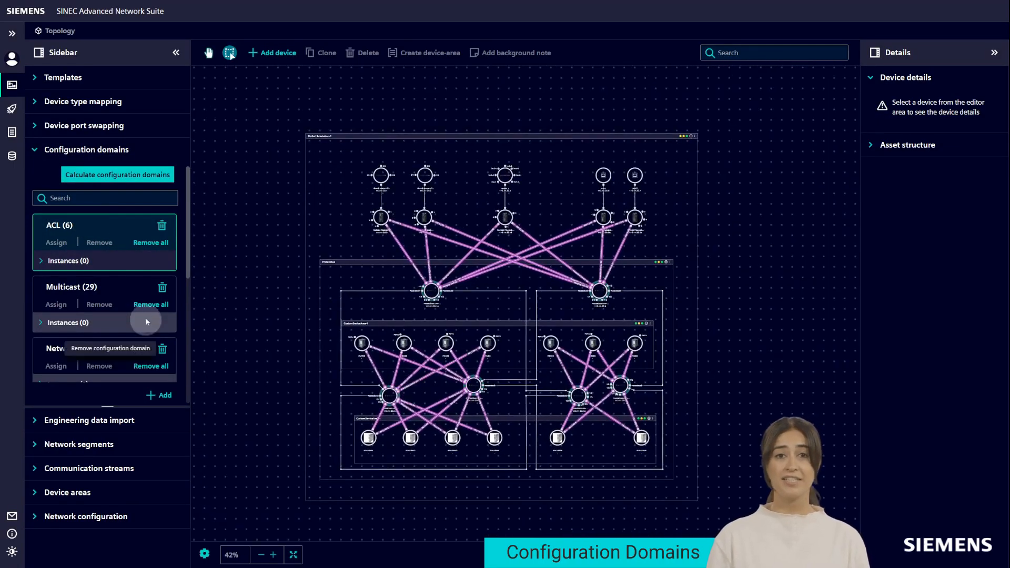
left_click(124, 295)
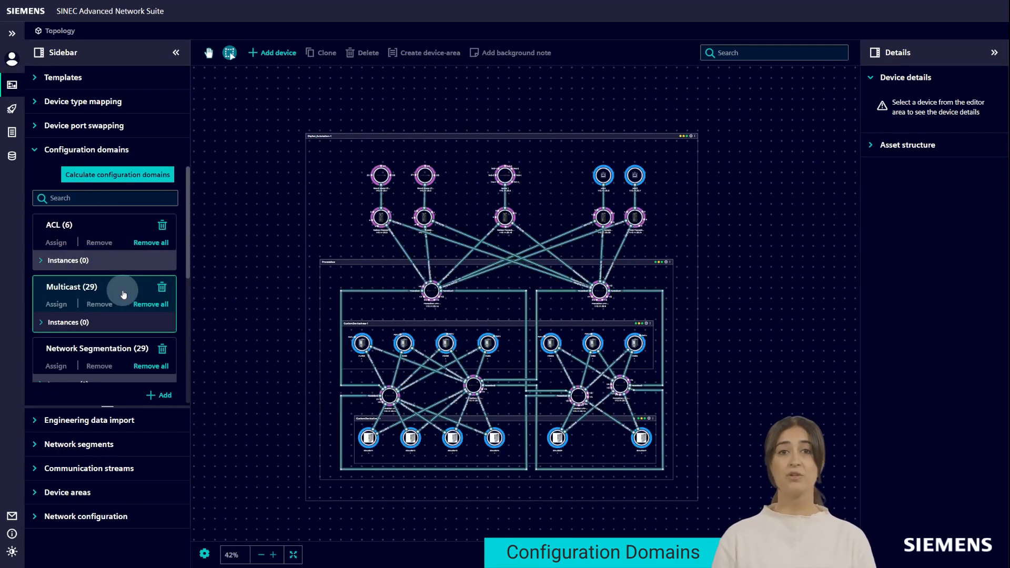
scroll(124, 295, "down", 3)
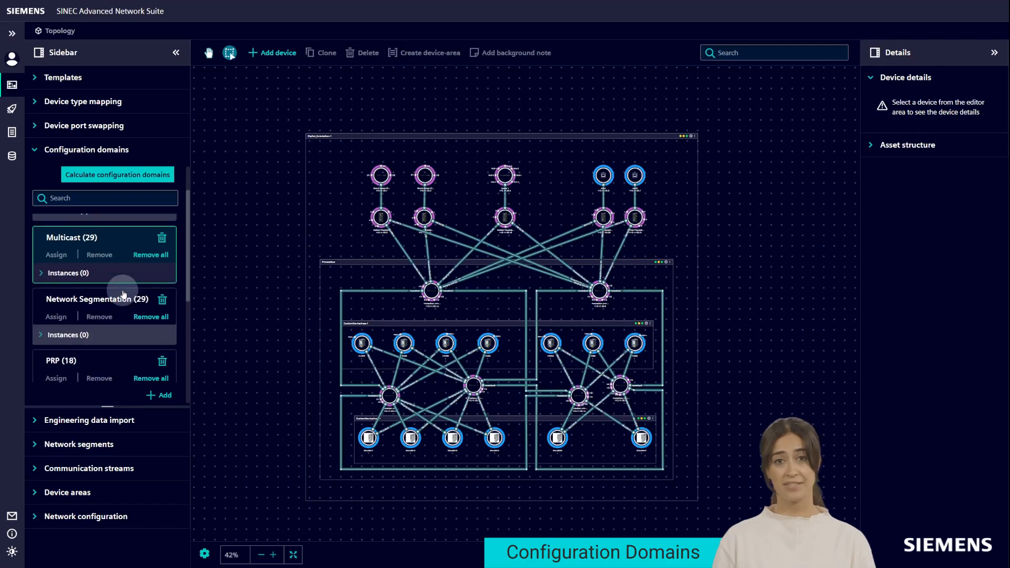
- Examine the topology highlighting of the PRP, PTP and RSTP configuration domains, looking closely at the RSTP rings
left_click(115, 315)
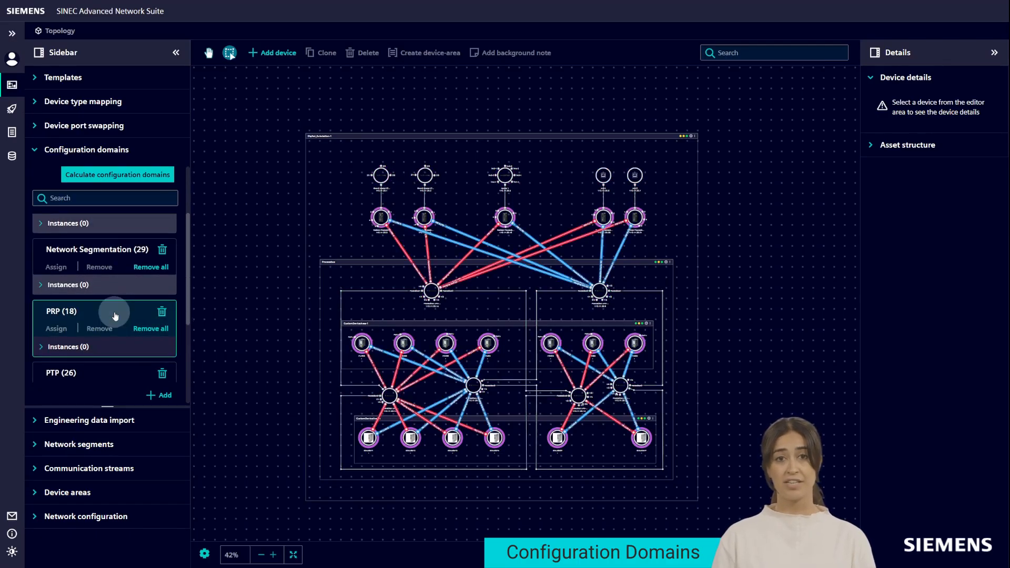
scroll(116, 314, "down", 2)
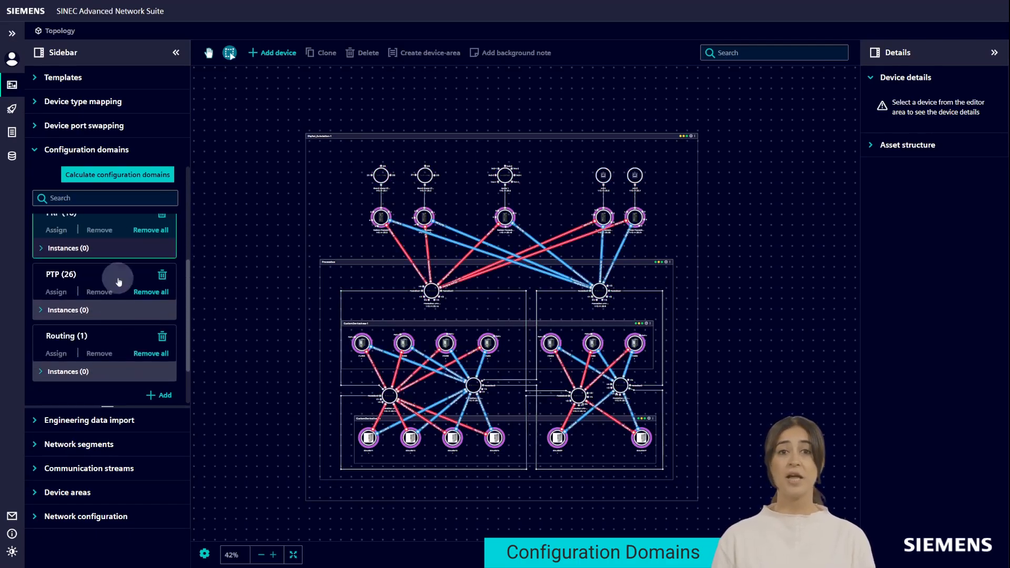
left_click(120, 276)
scroll(120, 279, "down", 2)
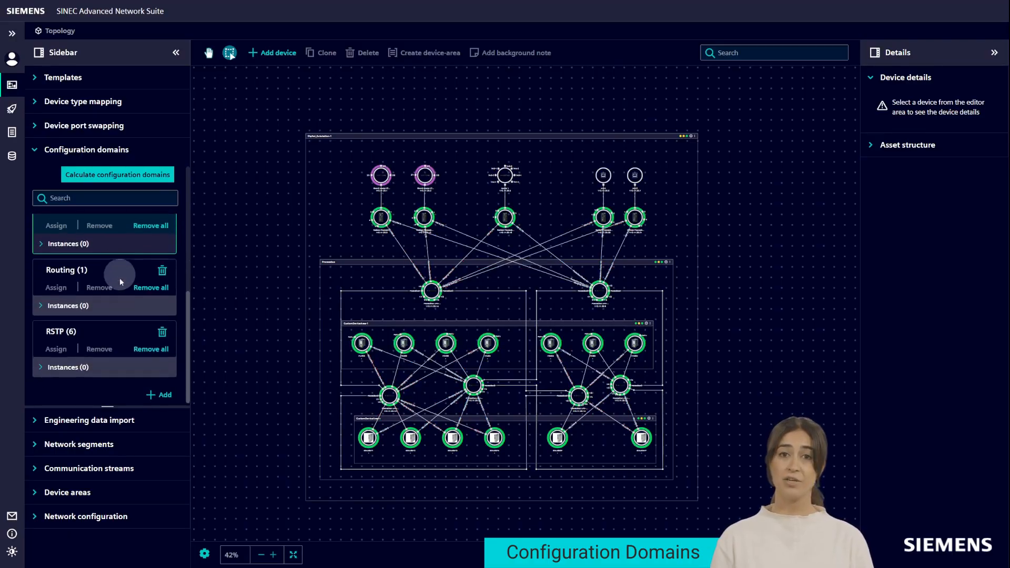
left_click(117, 331)
scroll(418, 382, "up", 3)
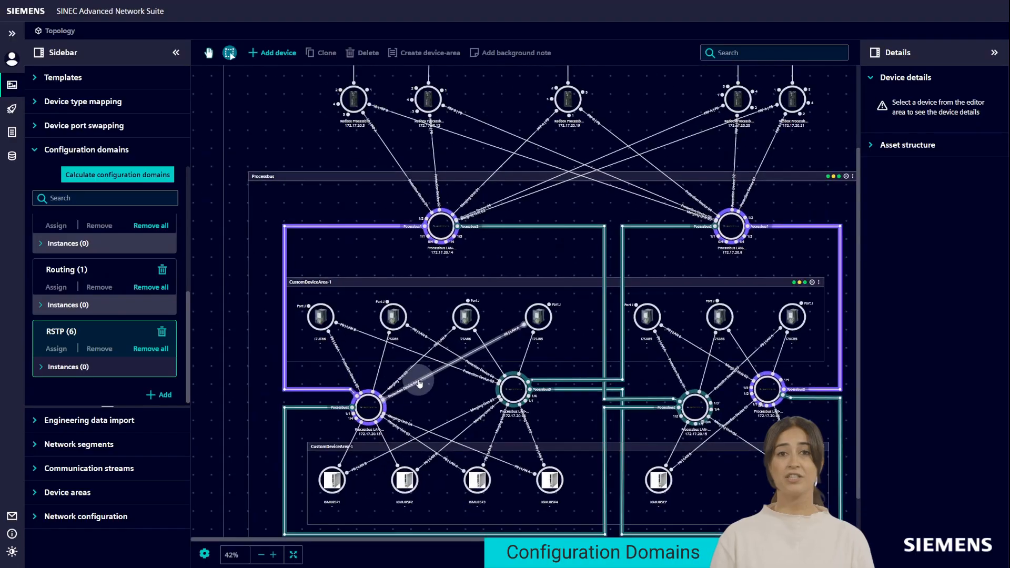
scroll(419, 382, "down", 3)
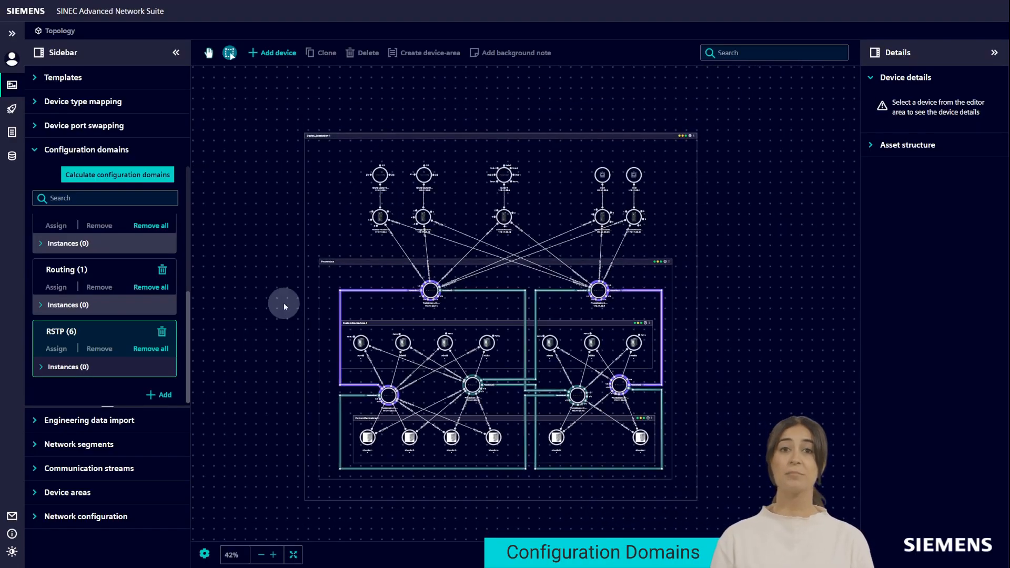
- Run the calculation for all configuration domains, including ACL, Multicast, Network Segmentation and PRP
left_click(294, 555)
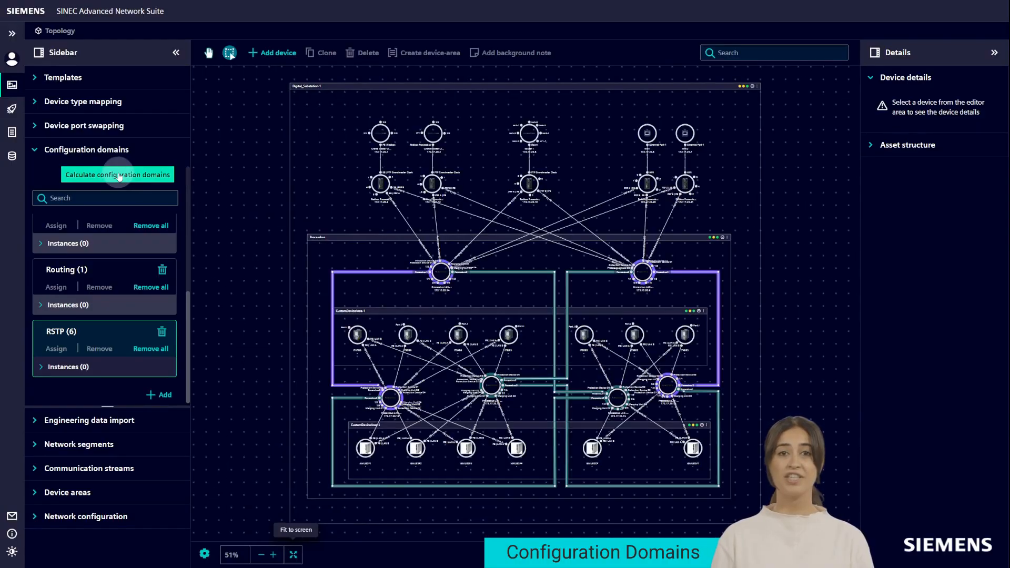
left_click(120, 176)
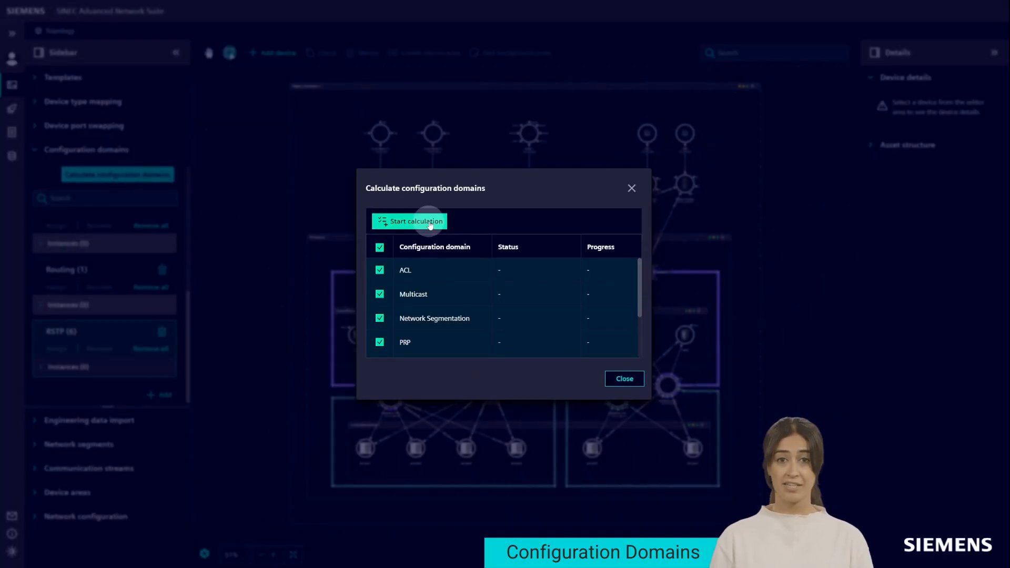
left_click(430, 224)
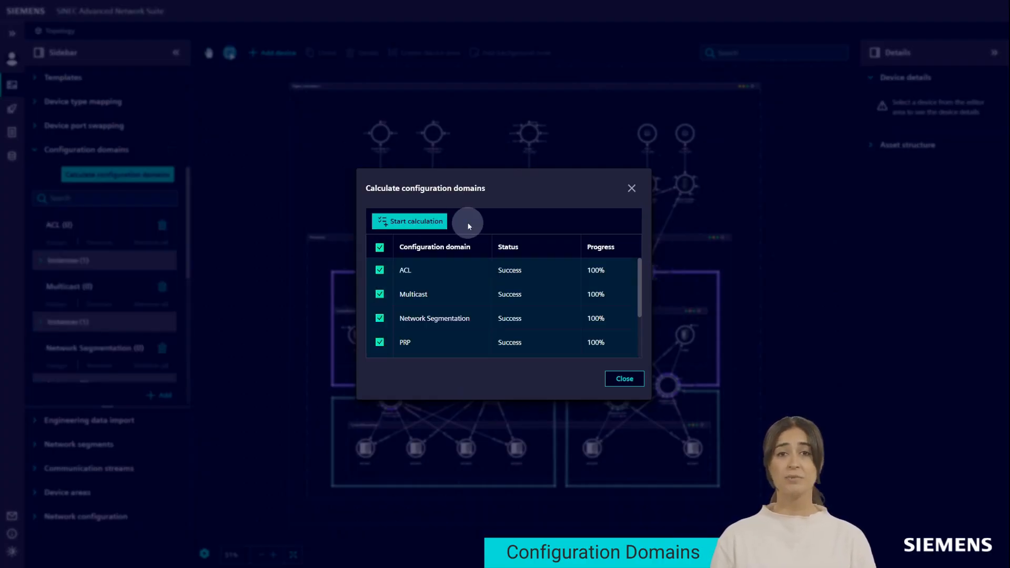
- Close the configuration domain calculation and examine the RSTP_1 and RSTP_2 instances in the topology, then clear the selection
left_click(619, 381)
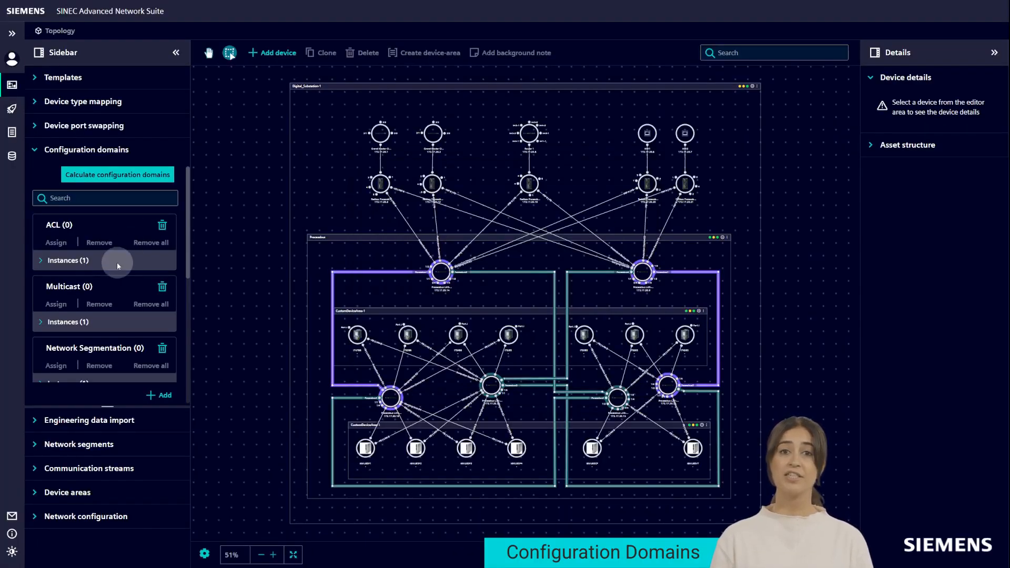
scroll(116, 262, "down", 4)
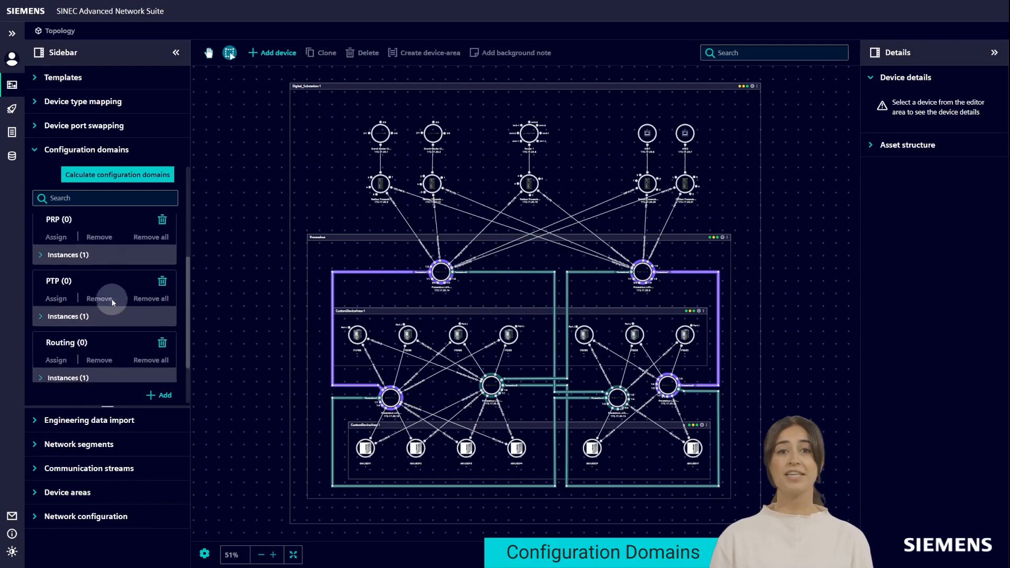
scroll(111, 299, "down", 2)
left_click(54, 367)
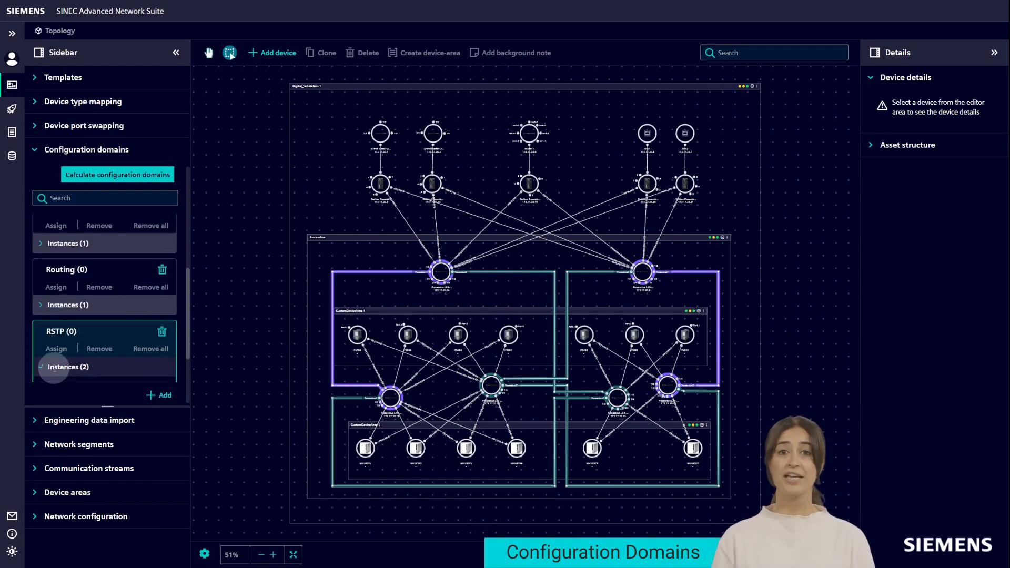
scroll(53, 358, "down", 2)
left_click(82, 296)
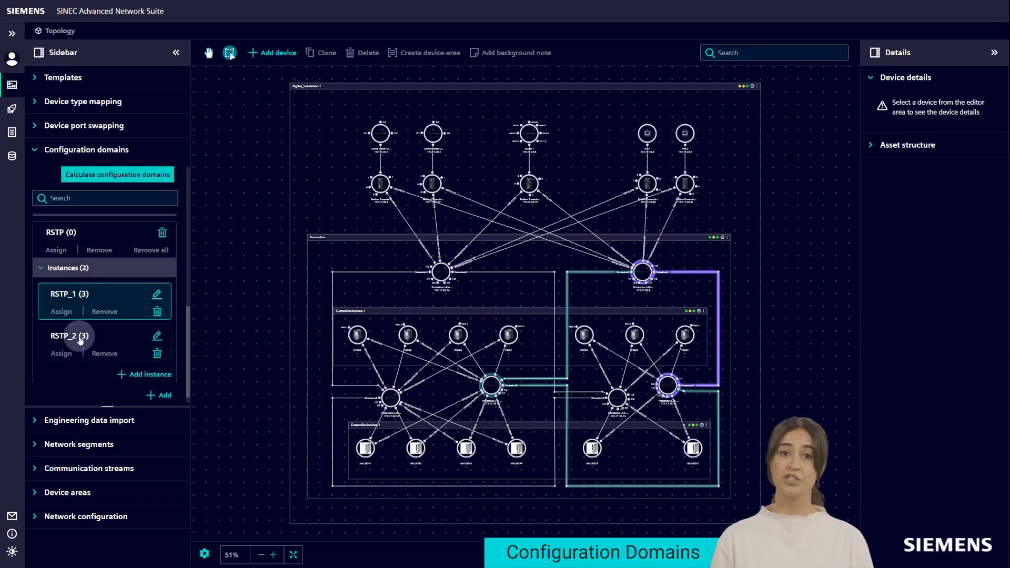
left_click(80, 339)
left_click(87, 294)
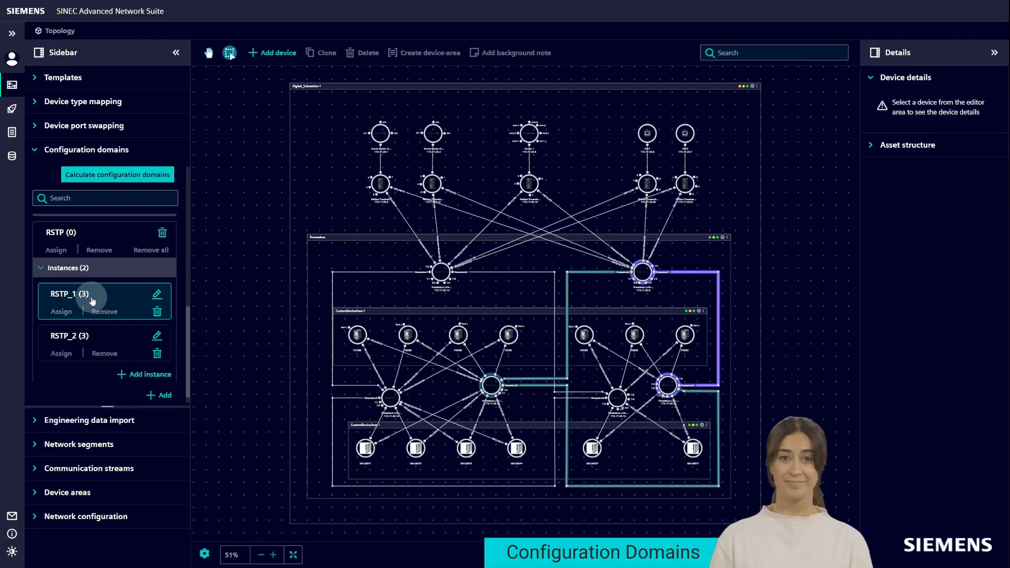
left_click(232, 277)
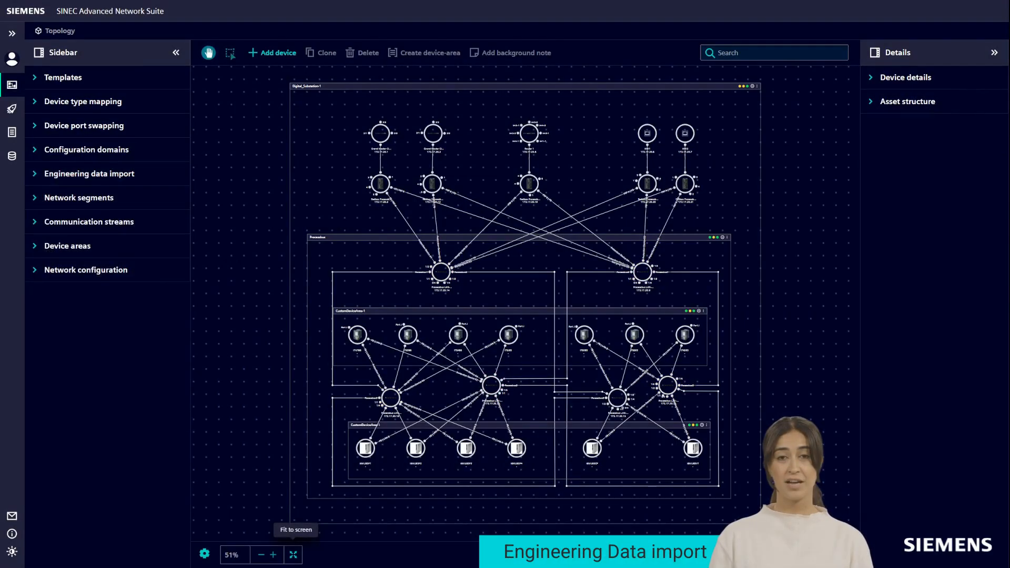
- Import the engineering data from the file 052_IEC station V4.scd in the scd folder
left_click(97, 173)
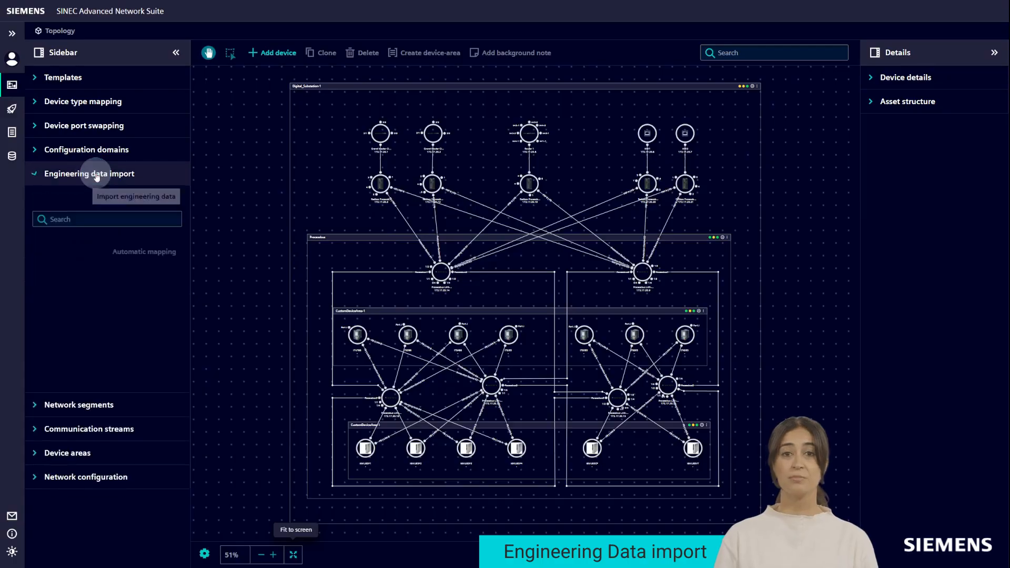
left_click(115, 204)
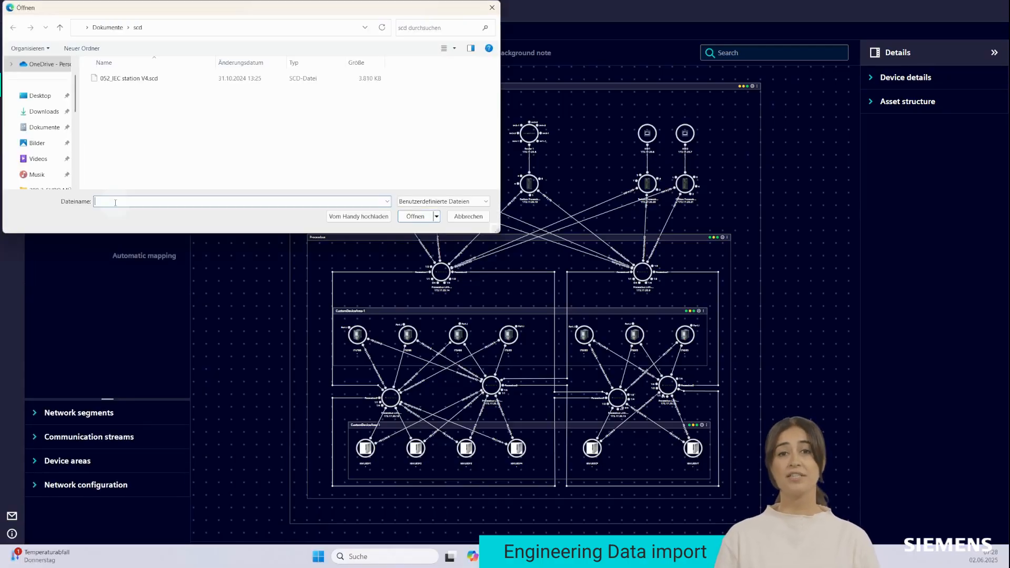
left_click(119, 79)
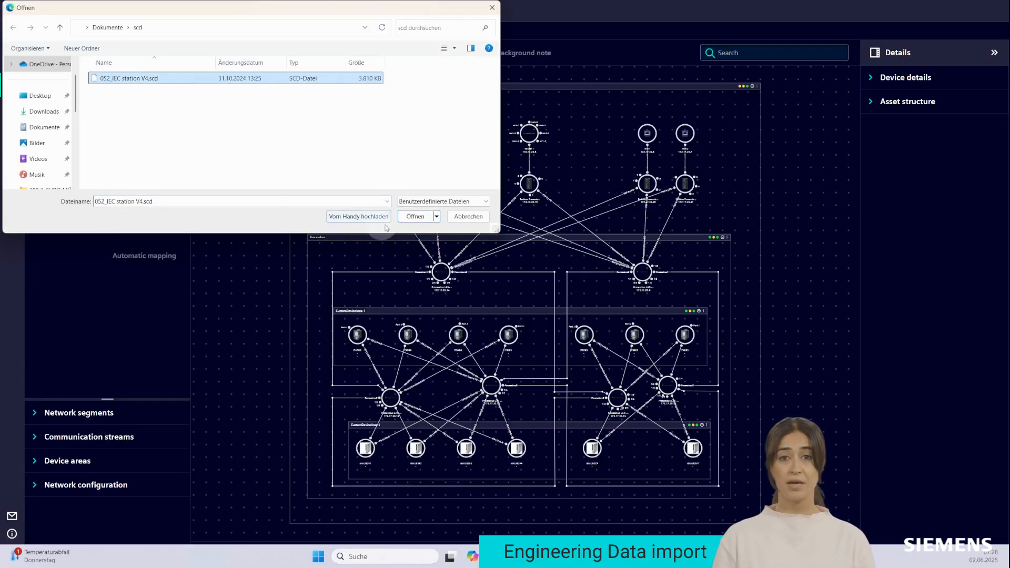
left_click(420, 216)
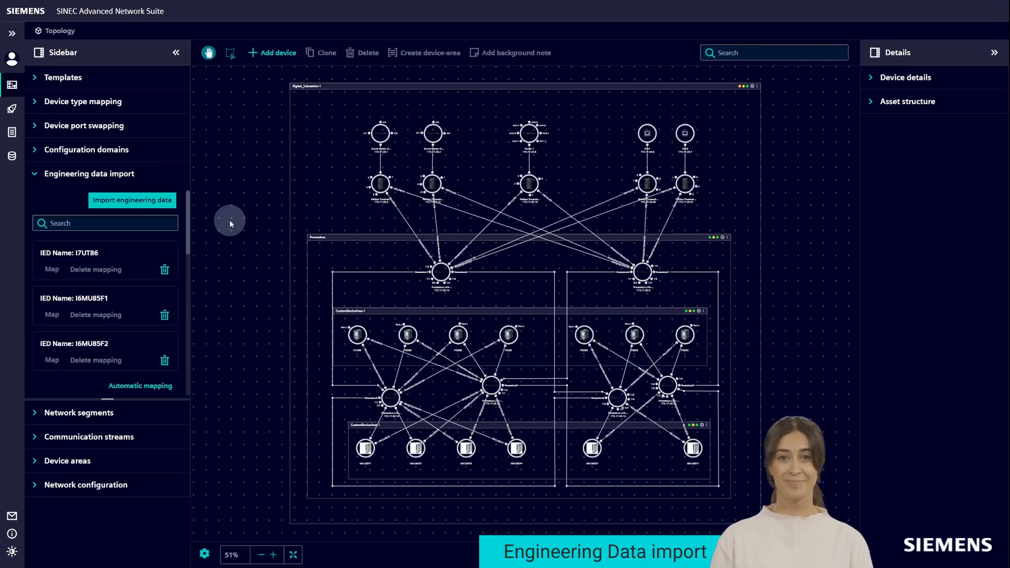
- Review the engineering details of the imported IED I6MU85F1 and the settings of the IEC station 1|Default_subnet network segment
left_click(83, 251)
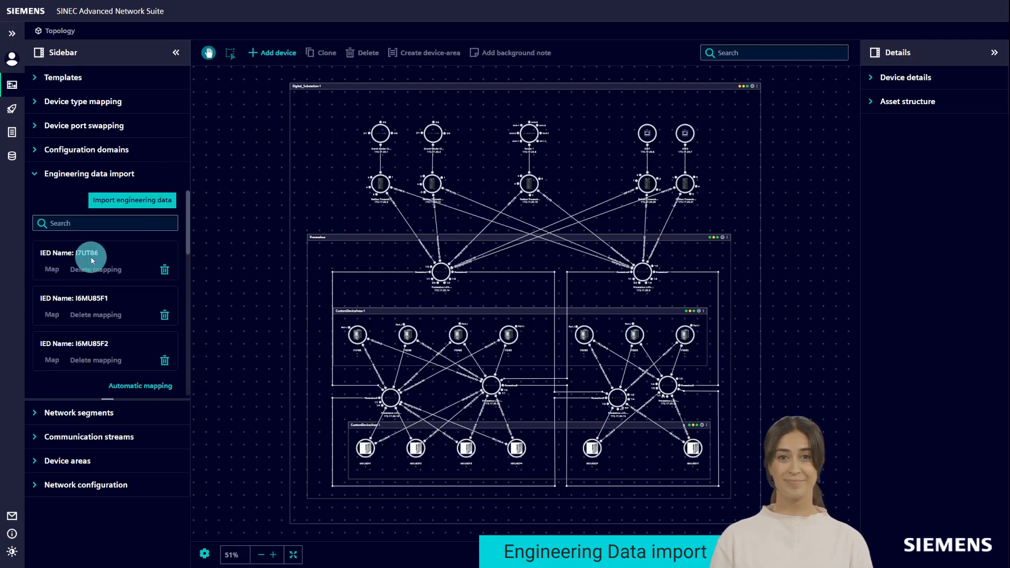
left_click(99, 305)
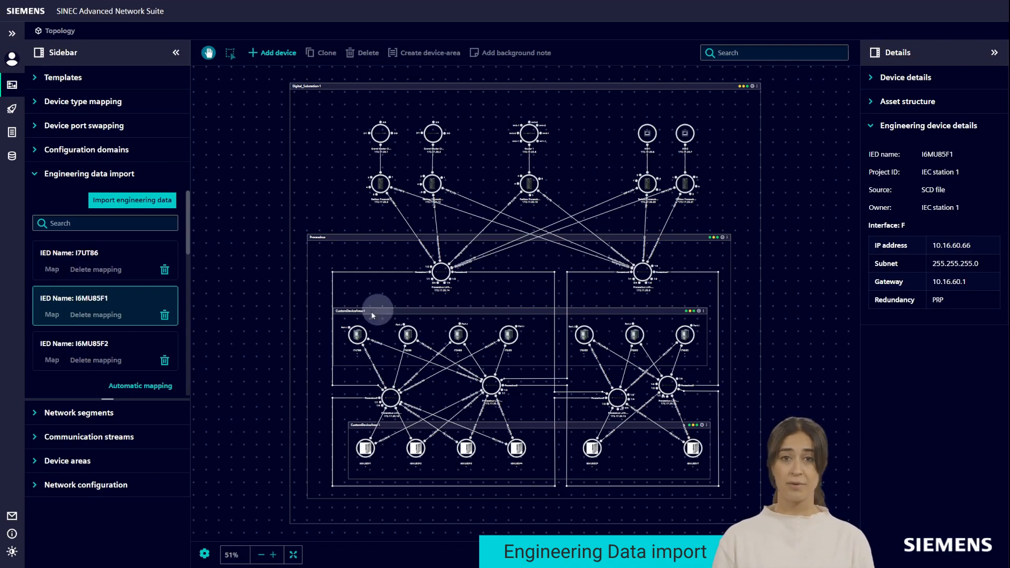
scroll(115, 368, "down", 1)
left_click(99, 414)
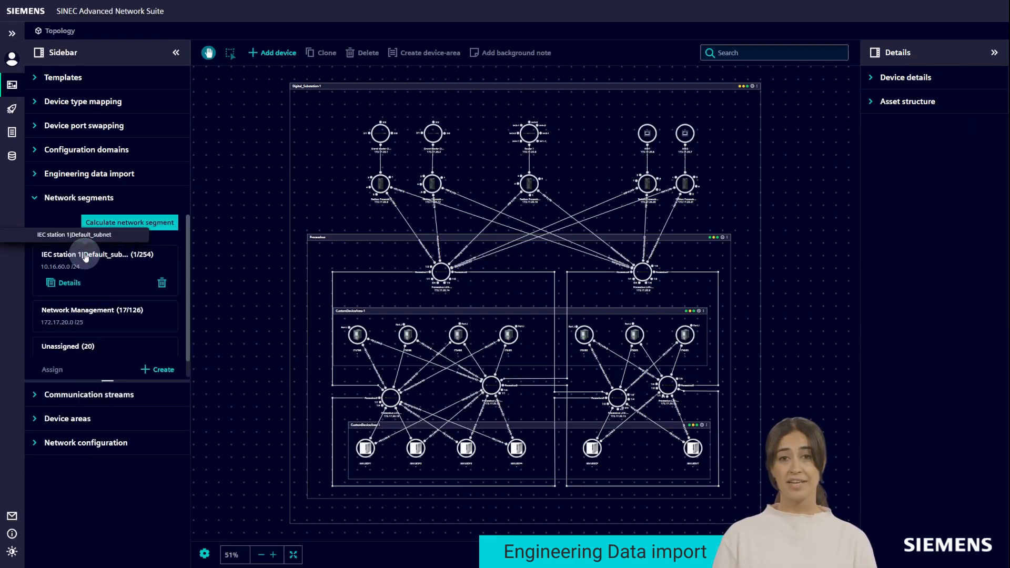
left_click(86, 258)
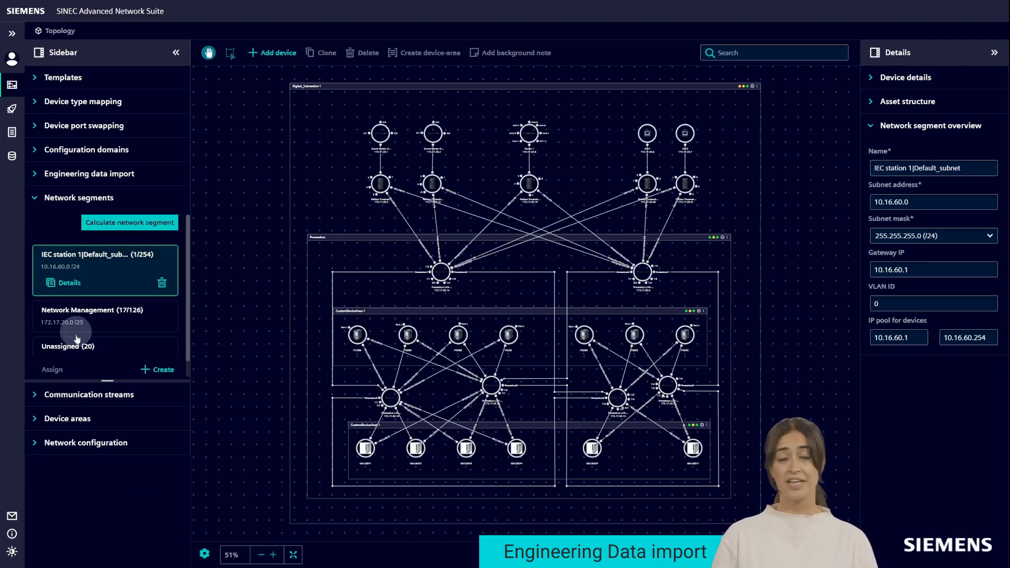
- Review the details of the imported I6MU85CP communication streams CB1, Mod2_MU1 and Mod2_MU2
left_click(88, 396)
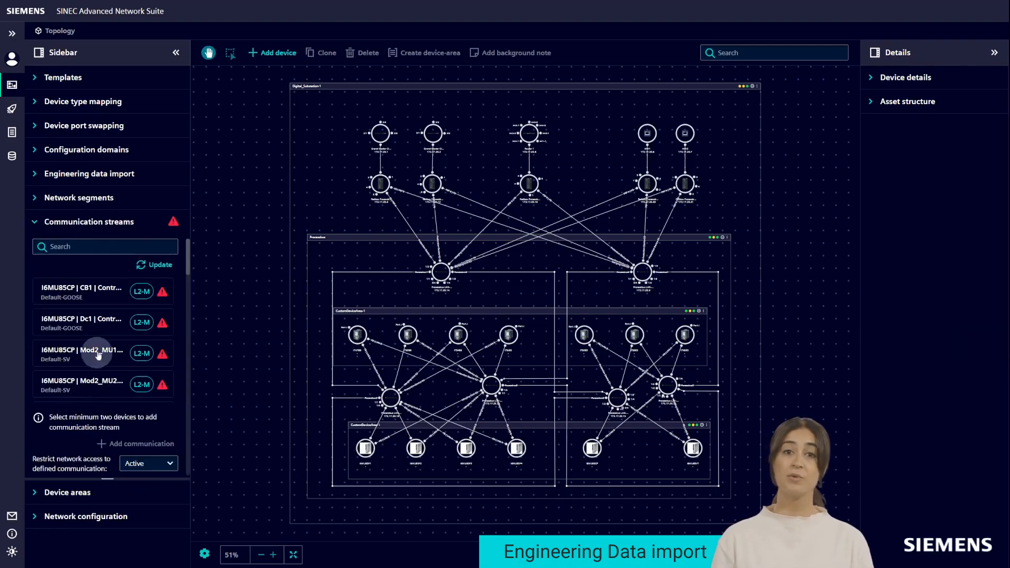
left_click(108, 294)
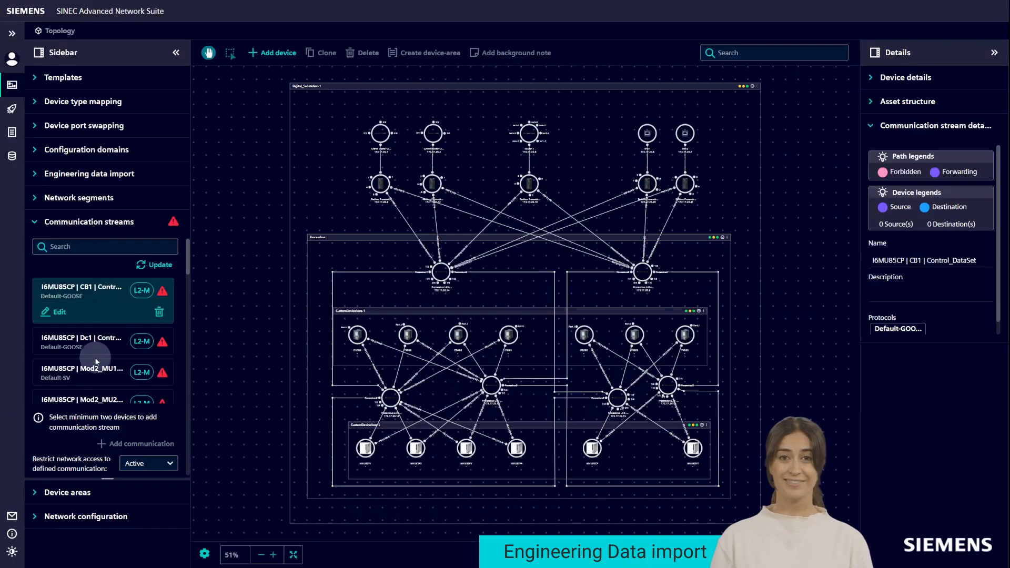
left_click(93, 372)
scroll(94, 374, "down", 2)
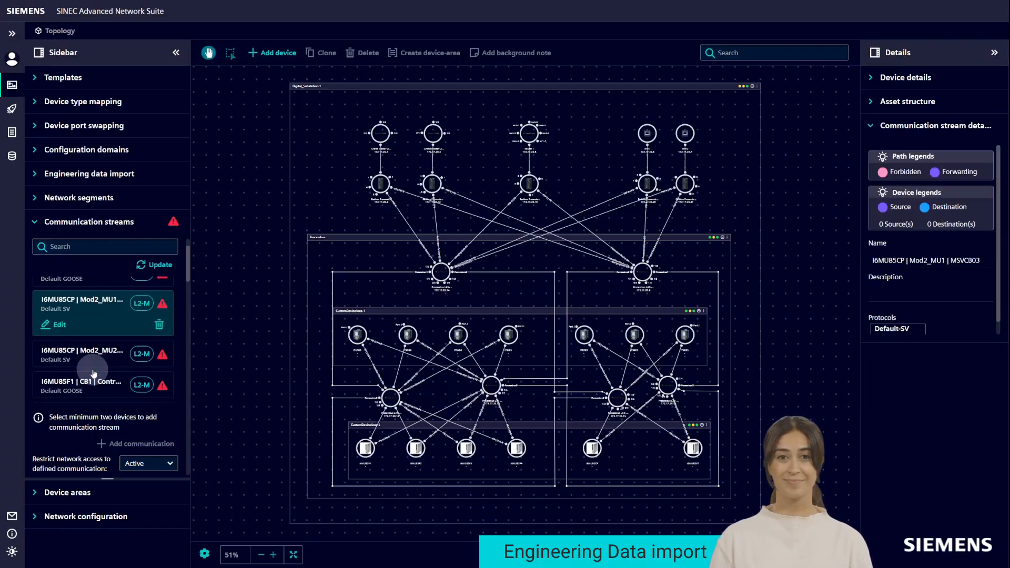
left_click(94, 362)
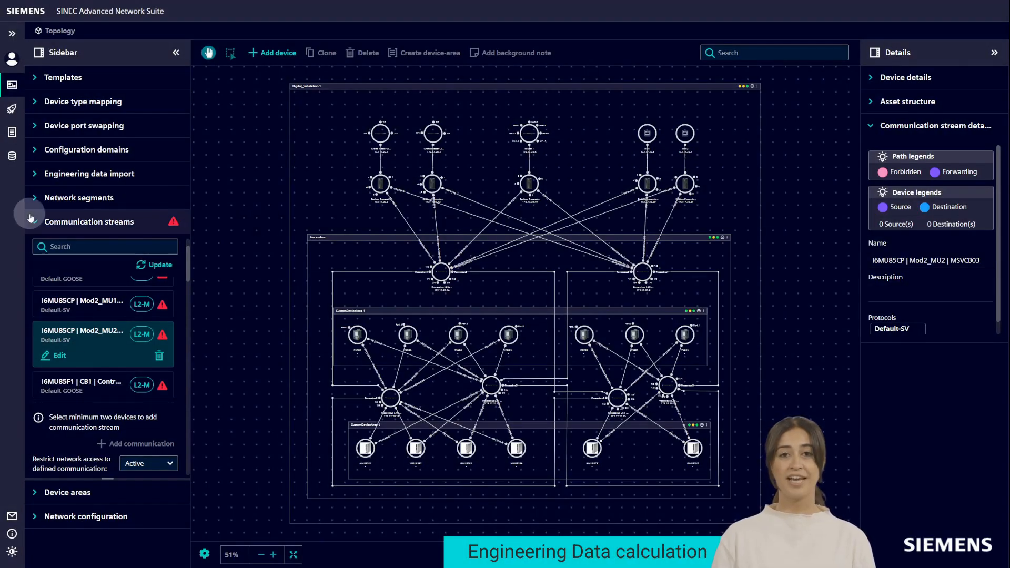
- Map the imported IEDs to the topology devices automatically
left_click(36, 224)
left_click(35, 177)
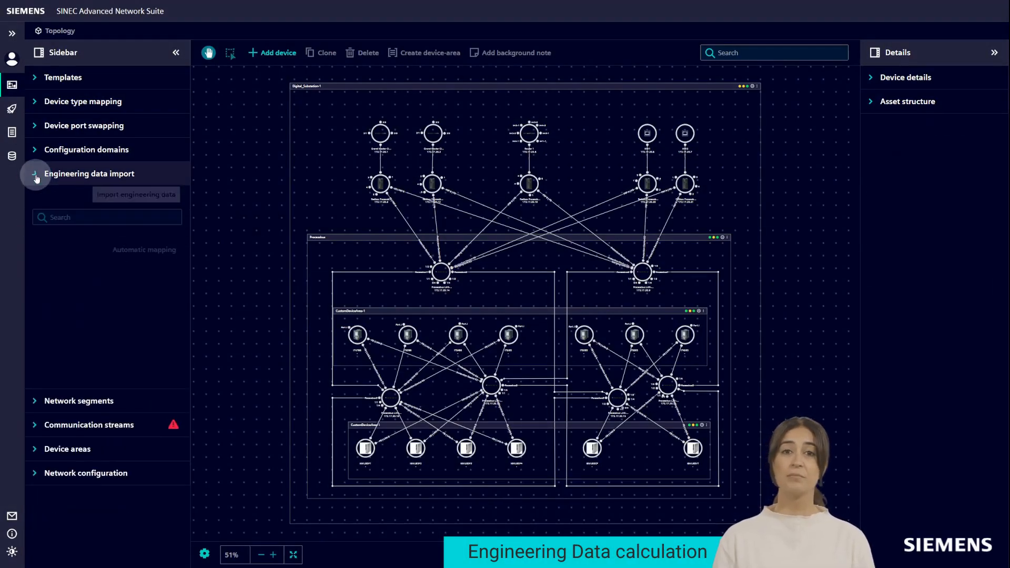
left_click(125, 361)
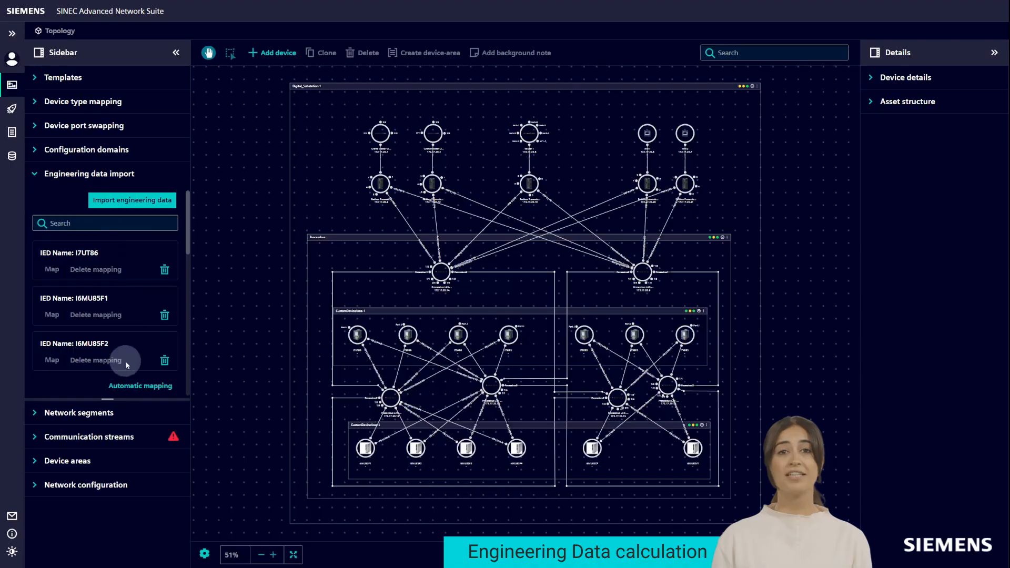
left_click(147, 388)
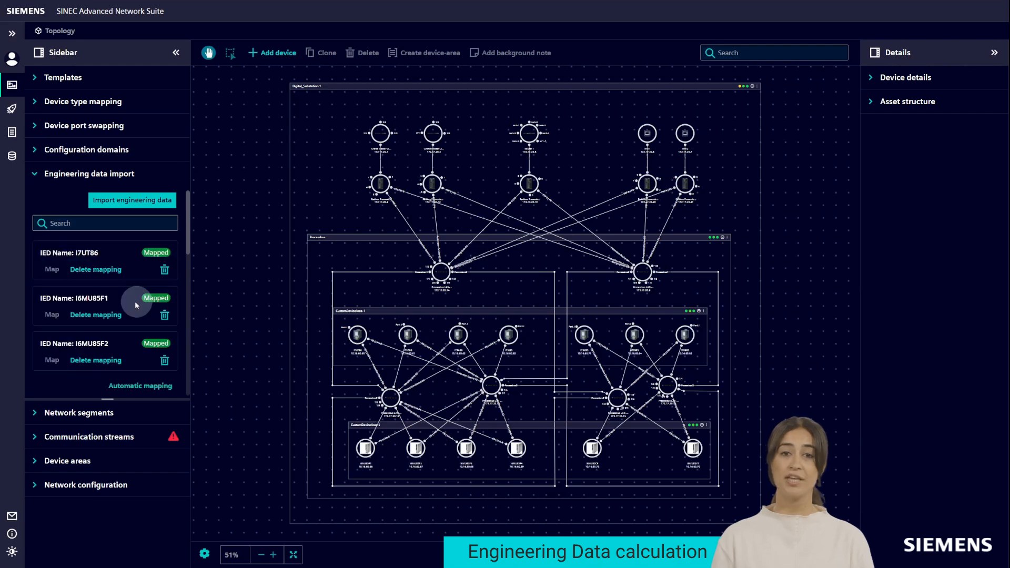
- Check which topology devices the IEDs I6MU85F1, I6MU85F2 and I6MU85F3 are mapped to
left_click(117, 299)
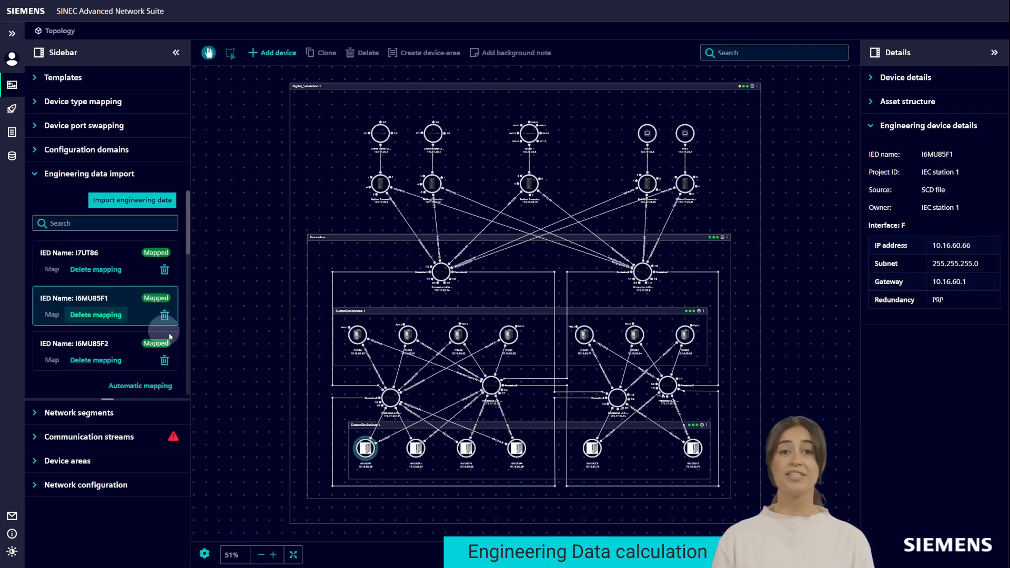
left_click(693, 456)
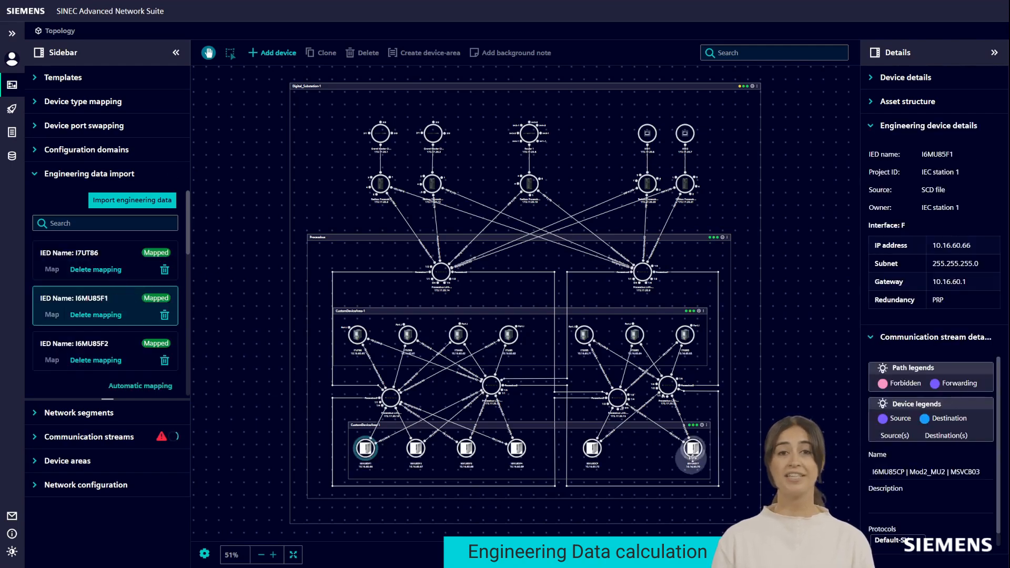
left_click(113, 352)
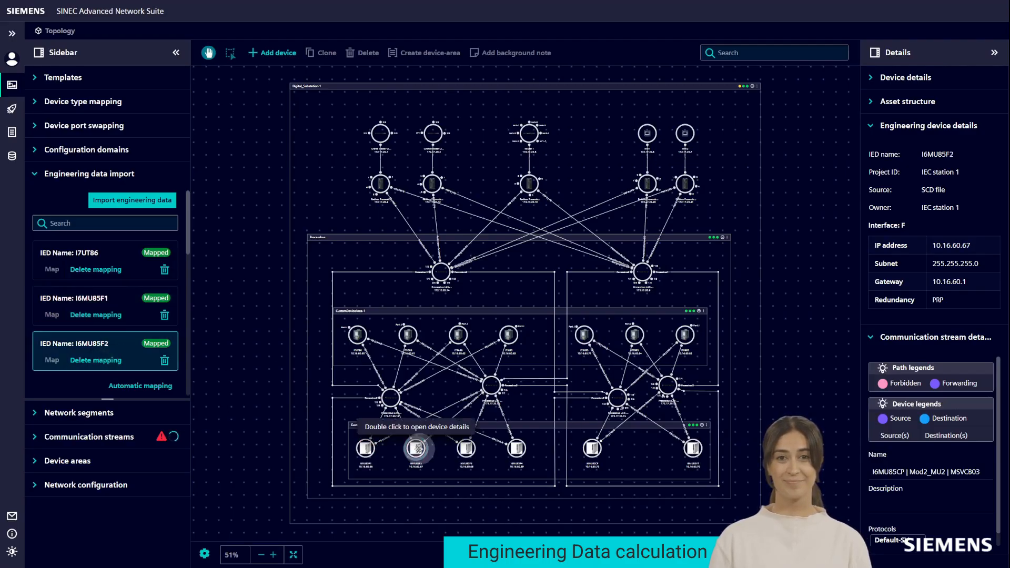
scroll(124, 305, "down", 3)
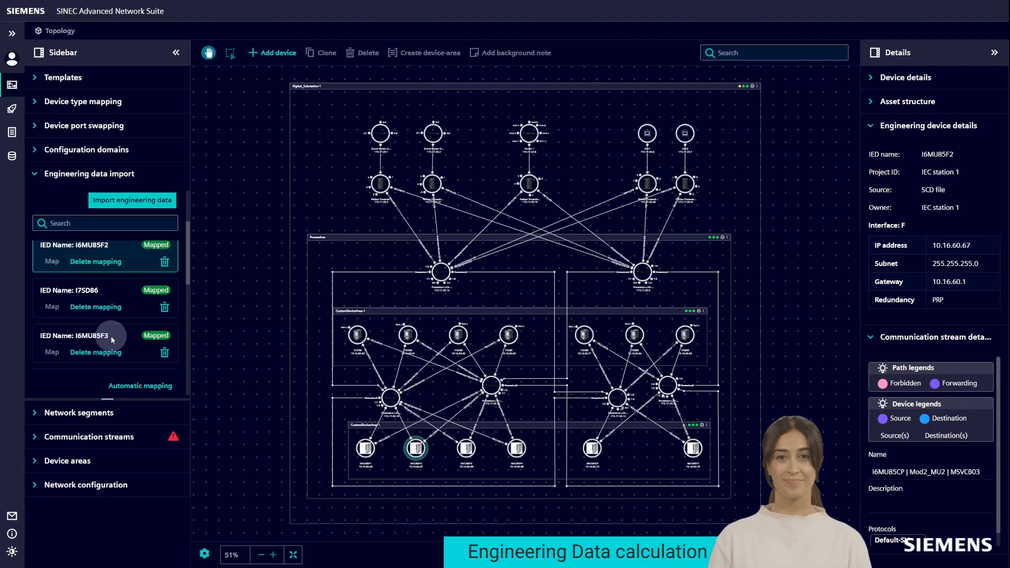
left_click(112, 338)
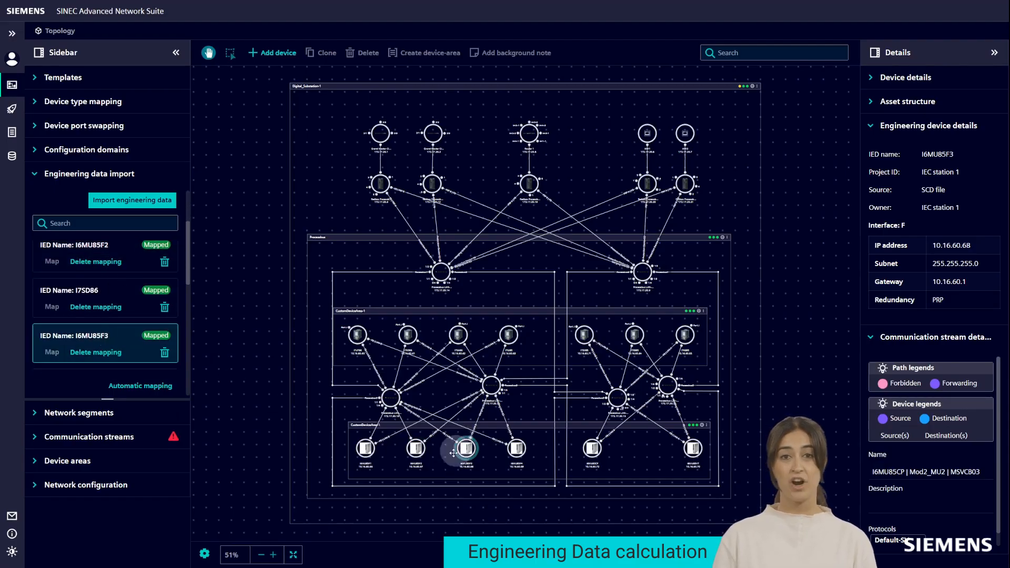
- Examine the paths, sources and destinations of the I6MU85CP streams CB1, Dc1 and Mod2_MU1 and the I6MU85F2 stream Dc1
left_click(107, 438)
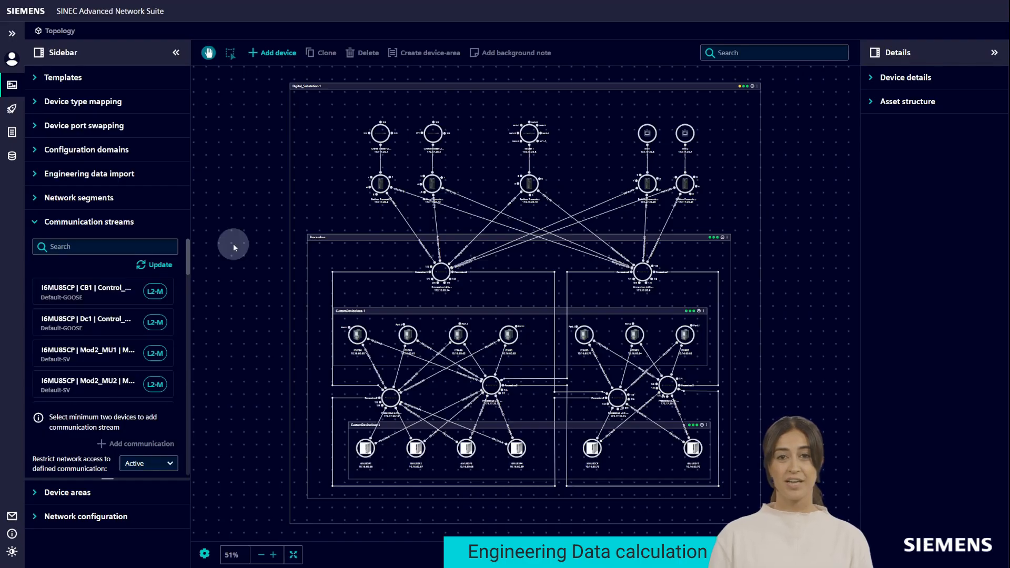
left_click(79, 295)
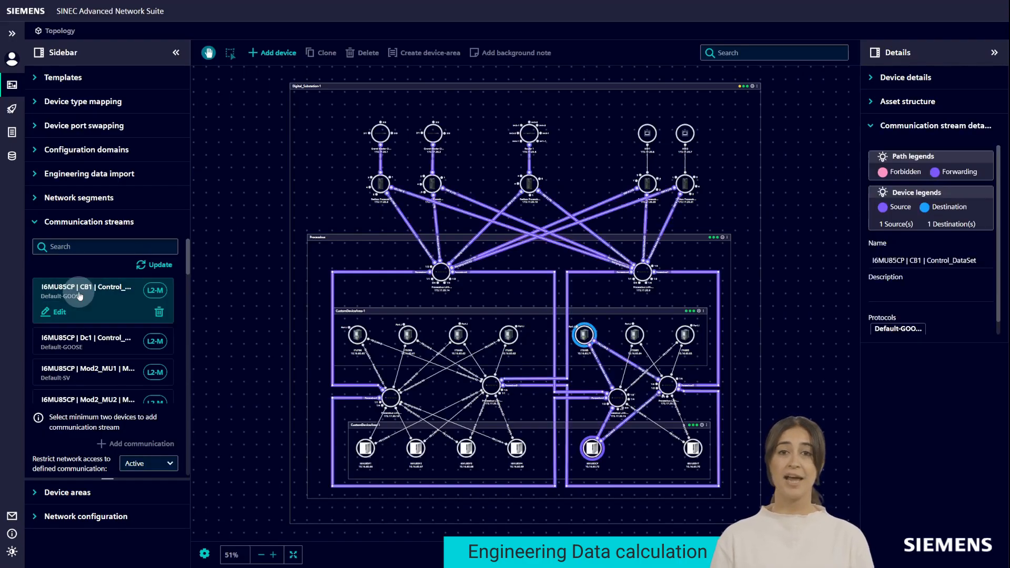
left_click(101, 349)
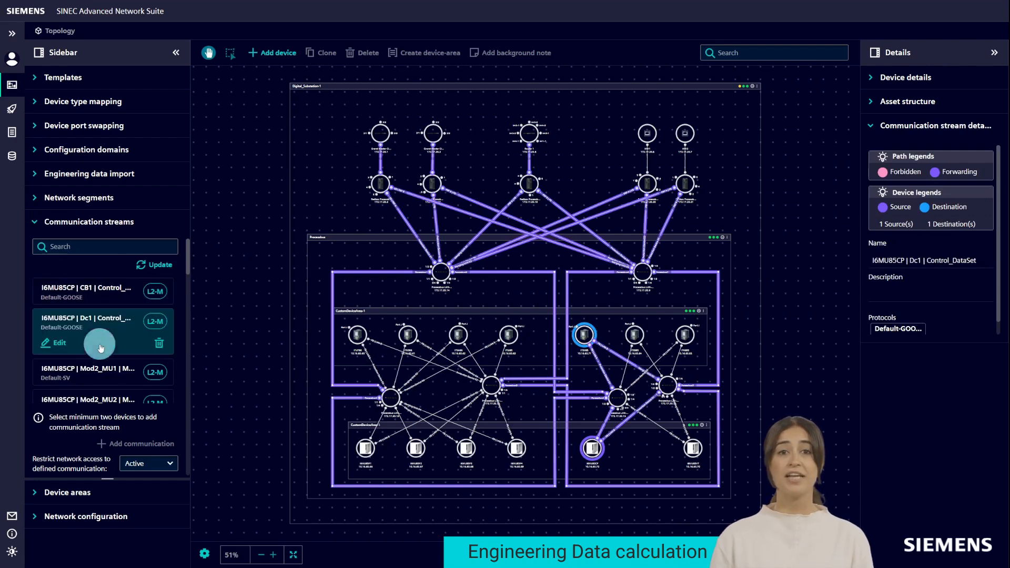
left_click(103, 379)
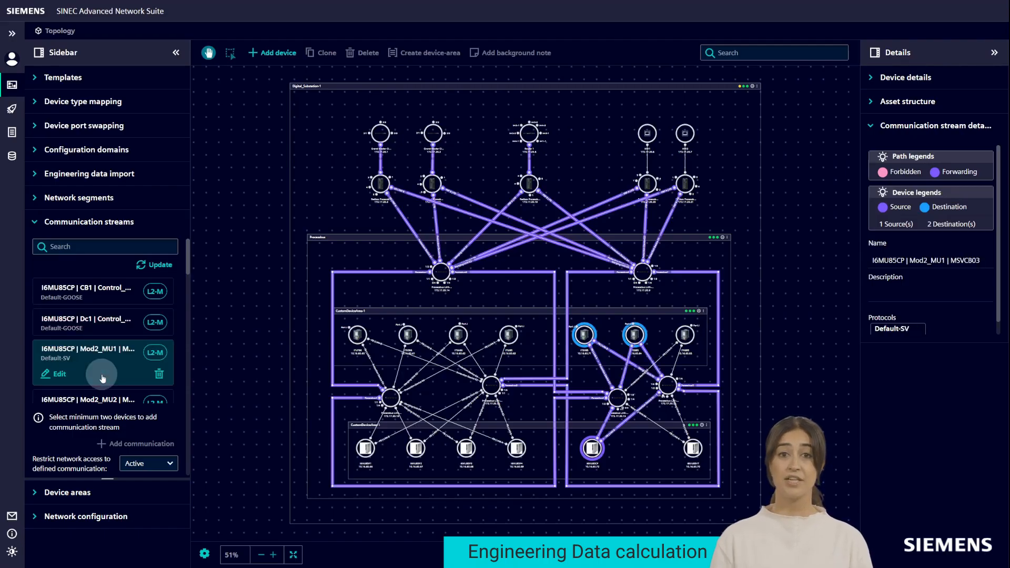
scroll(99, 379, "down", 5)
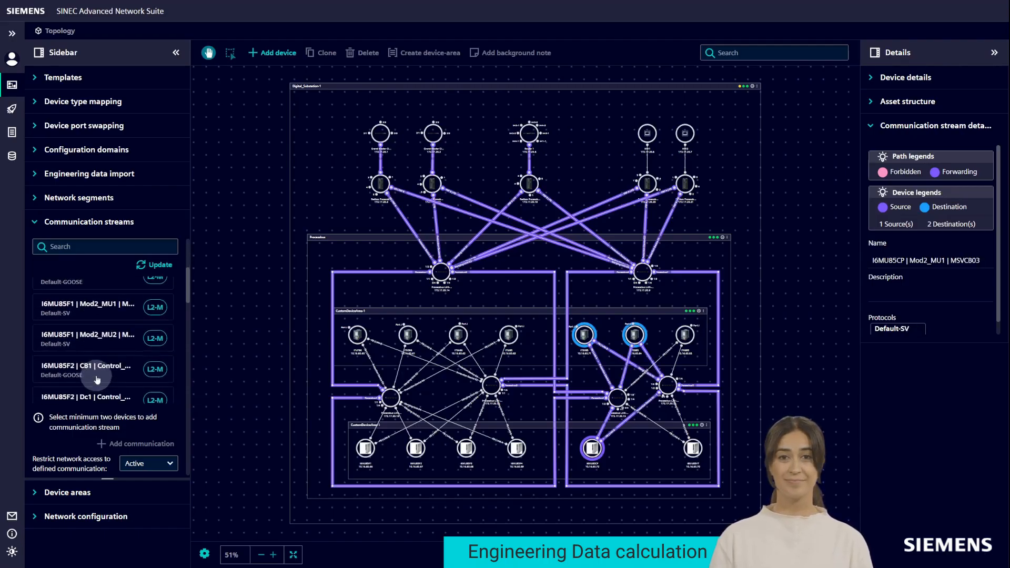
scroll(97, 380, "down", 2)
left_click(101, 342)
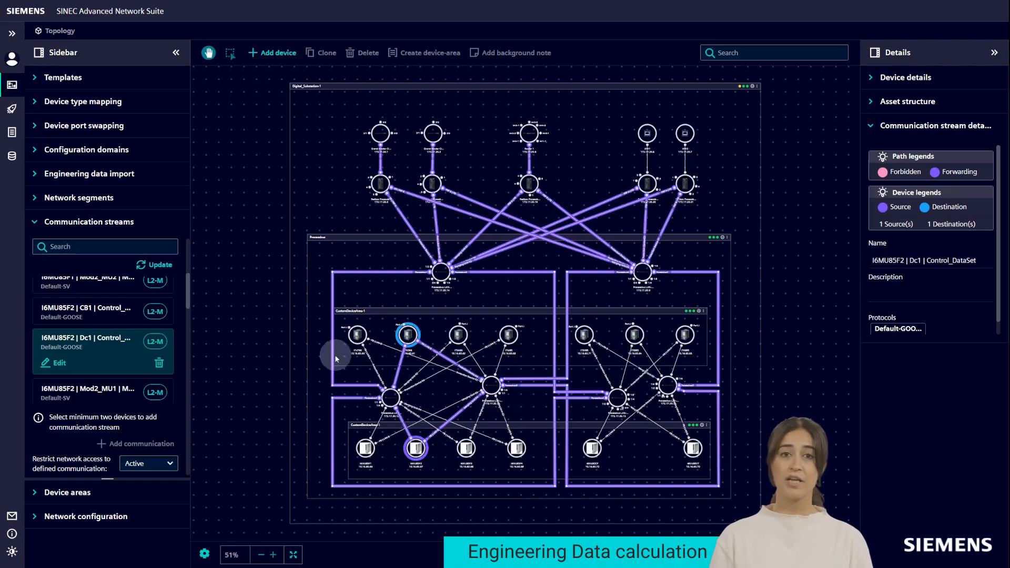
- Open the asset structure of Processbus LAN-A Switch 1, turn off Bus topology and trace the connections of I7SS85 | Bay1_CB1p1 | Control_DataSet
double_click(393, 397)
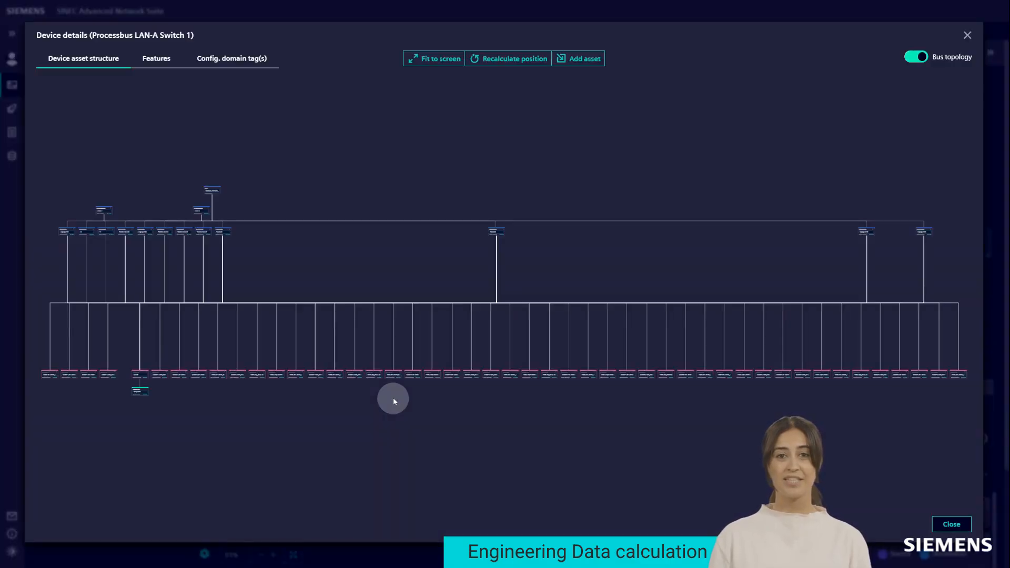
left_click(917, 57)
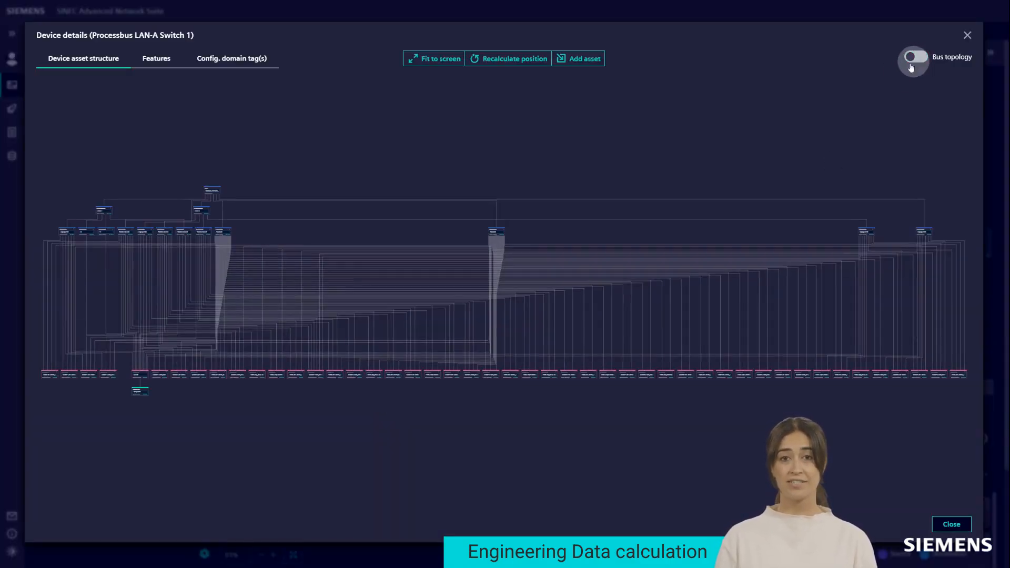
left_click(259, 375)
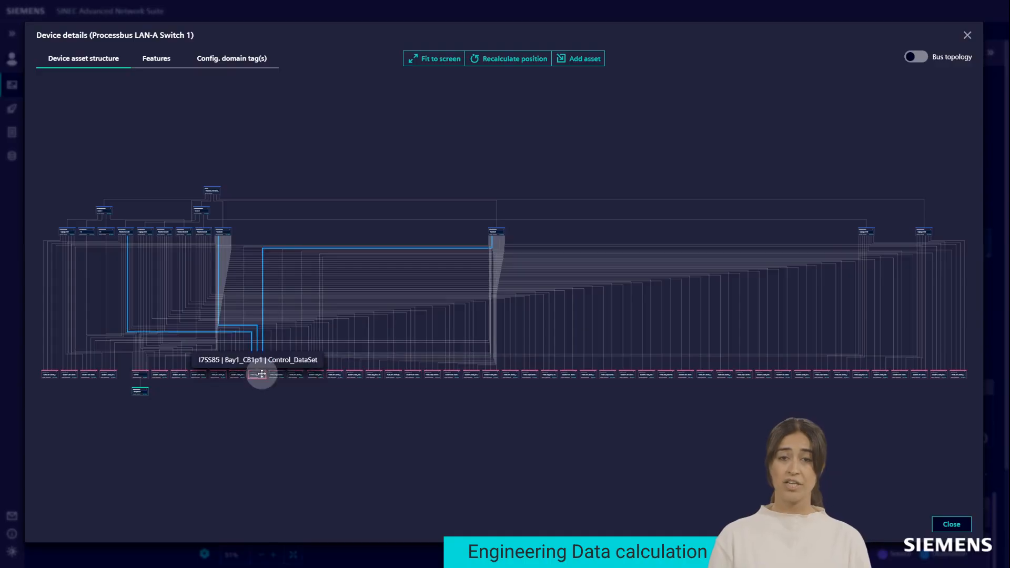
- Trace the connections of I7SS85 | Bay4_CB1p1 | Control_DataSet and the asset just before it, and close the switch's device details
left_click(354, 375)
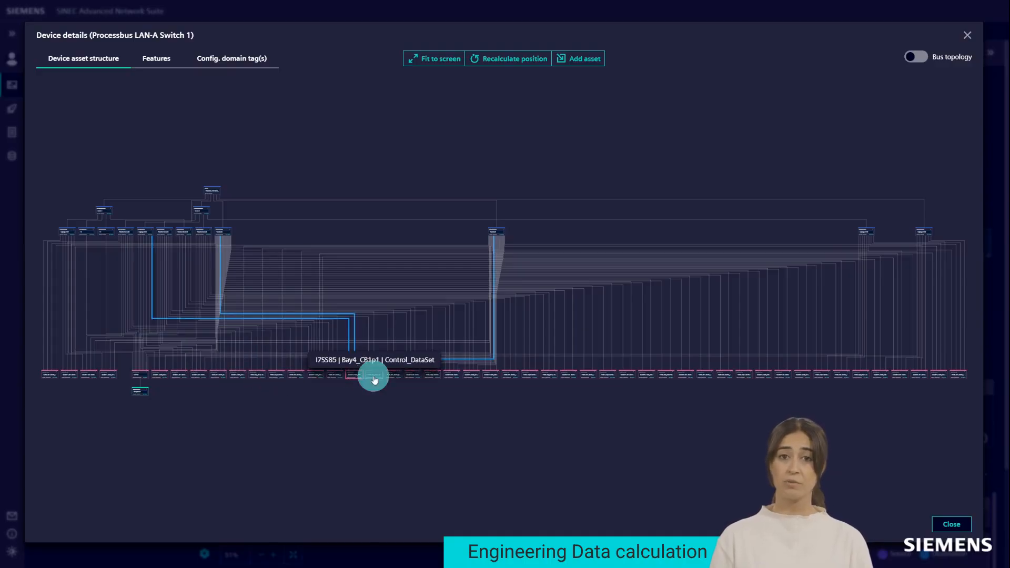
left_click(373, 376)
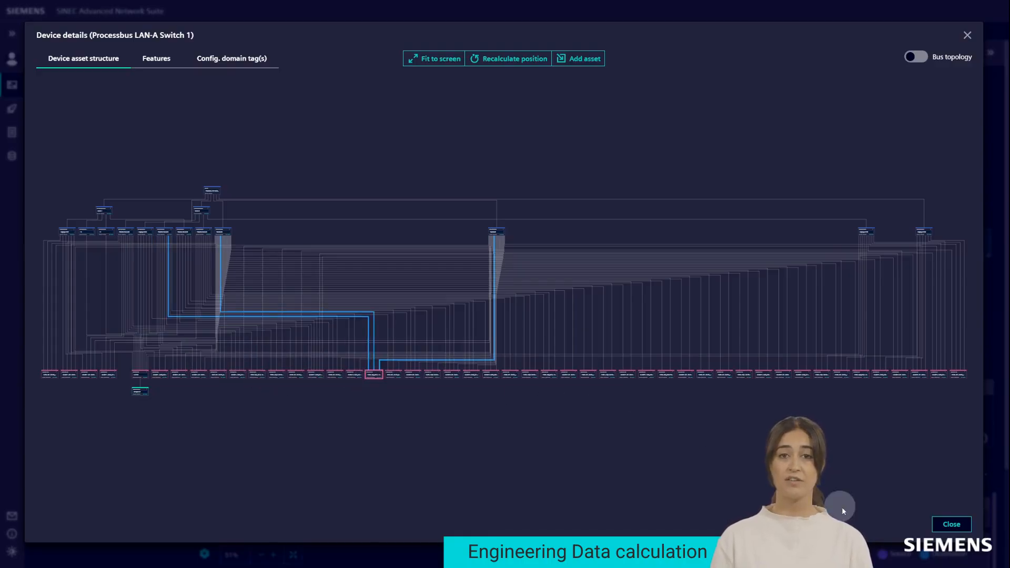
left_click(951, 524)
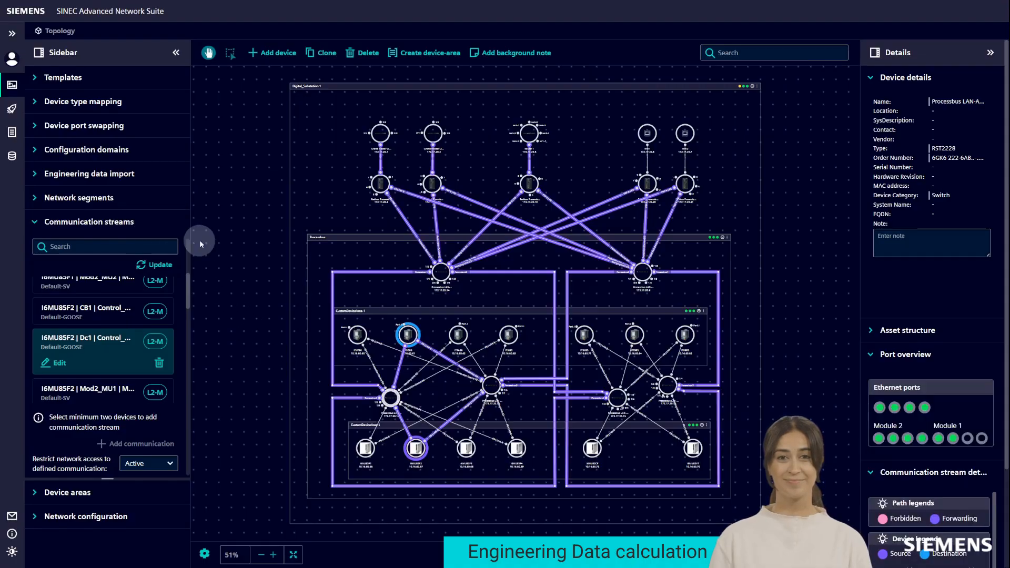
left_click(295, 555)
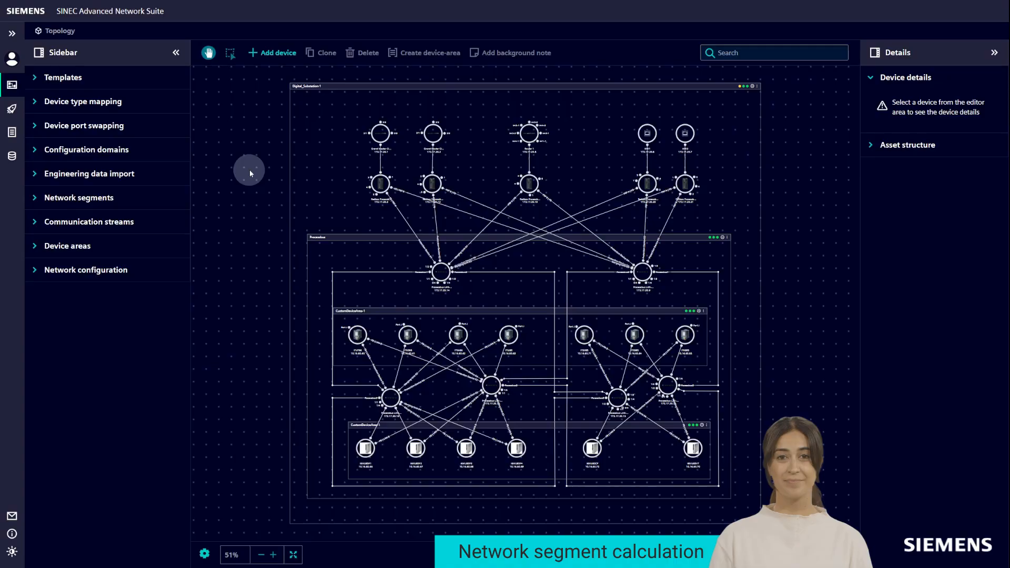
- Examine the devices and subnet settings of the network segments IEC station 1|Default_subnet and Network Management
left_click(86, 201)
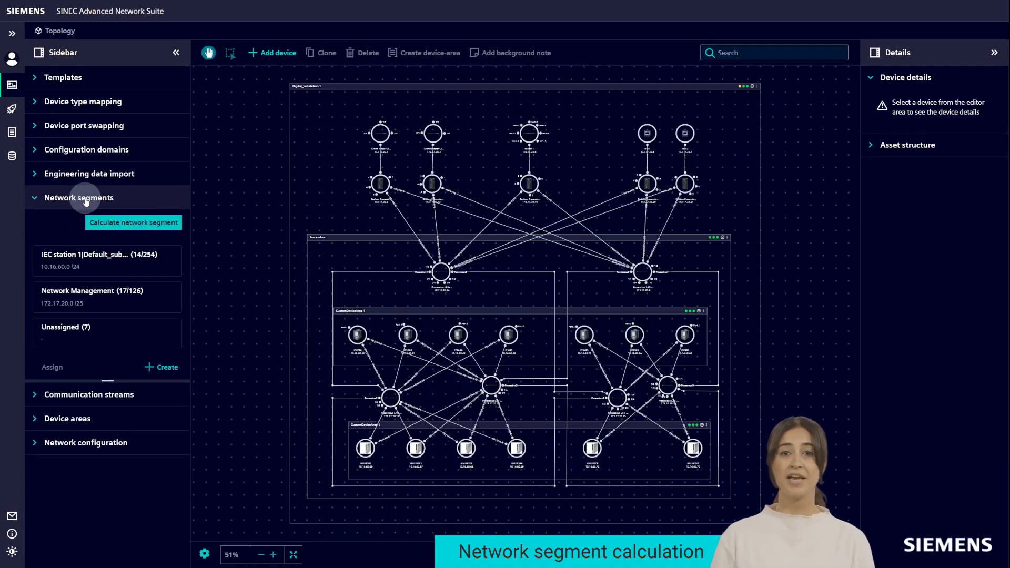
left_click(102, 261)
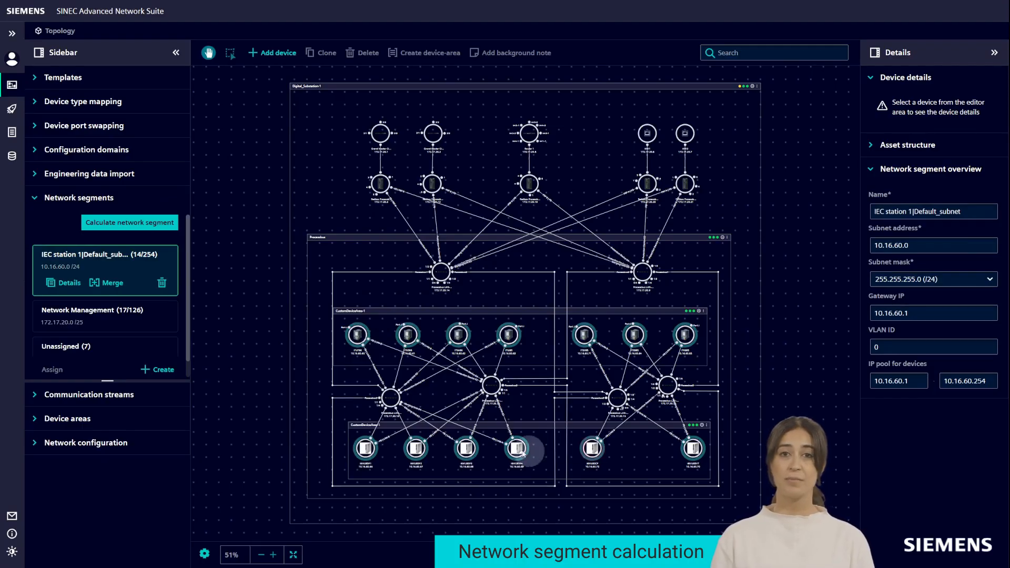
left_click(142, 315)
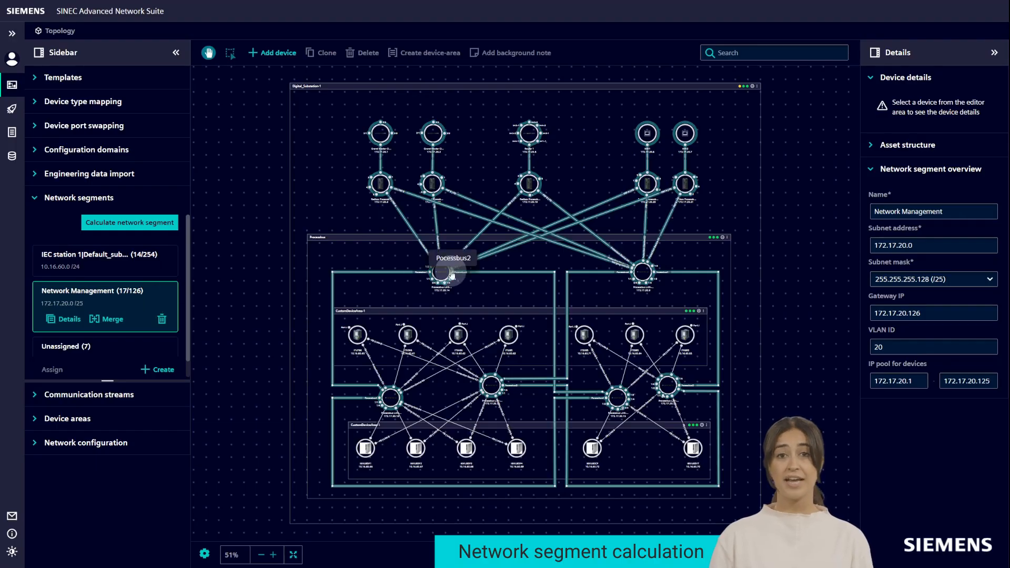
- Calculate all network segments with basic calculation, route calculation, automatic cleanup and automatic merge enabled
left_click(142, 224)
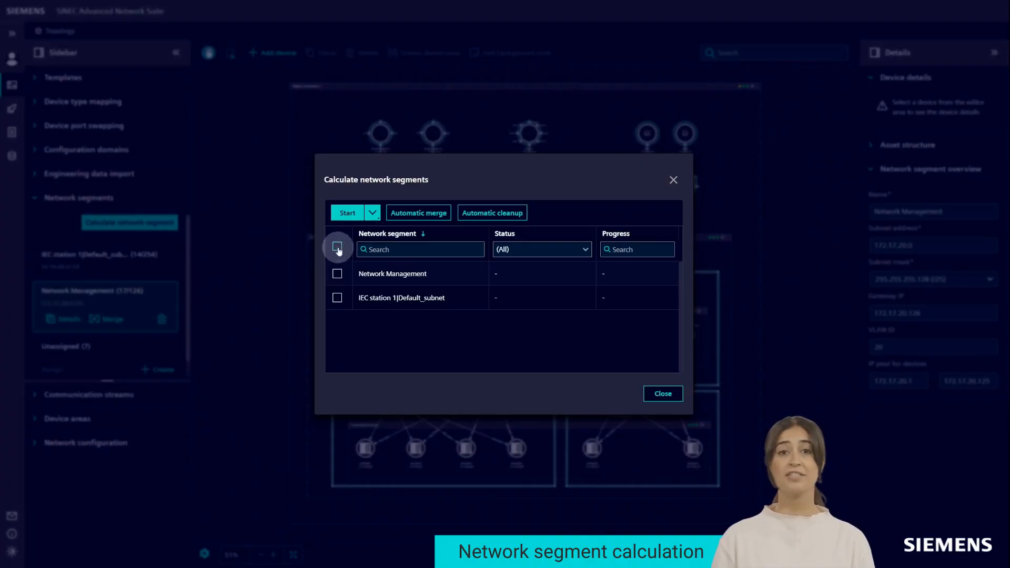
left_click(337, 248)
left_click(372, 213)
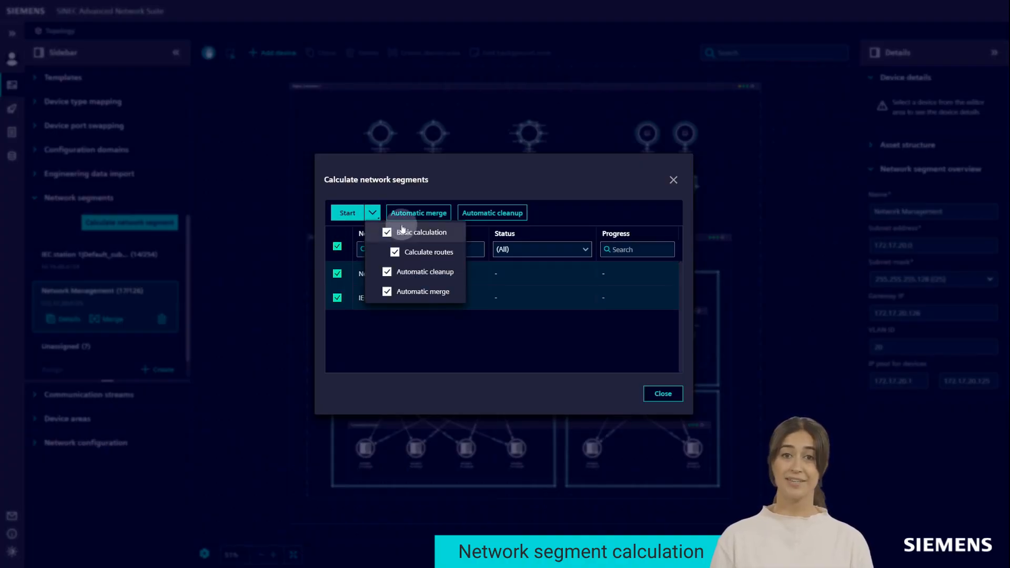
left_click(347, 213)
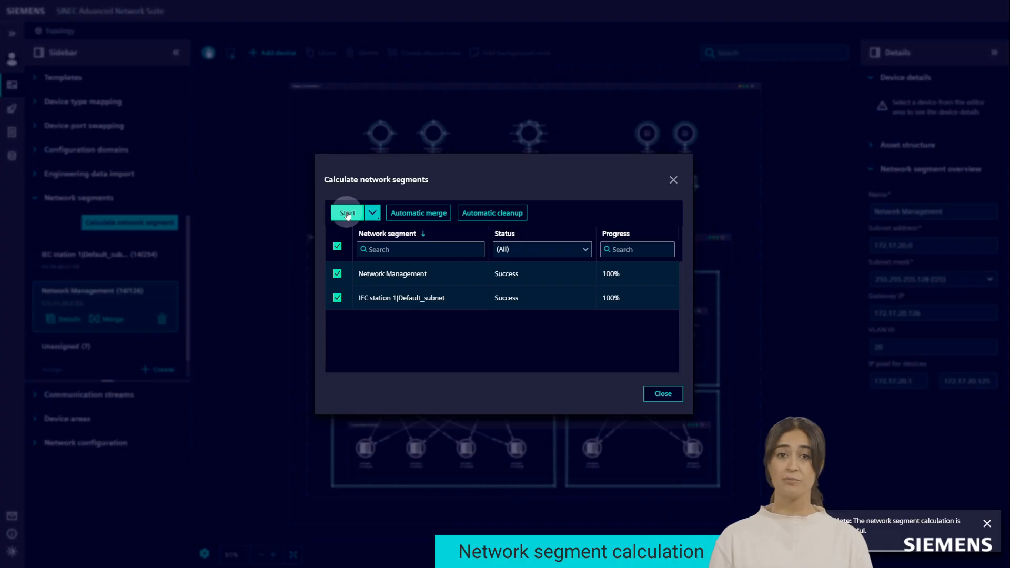
left_click(663, 395)
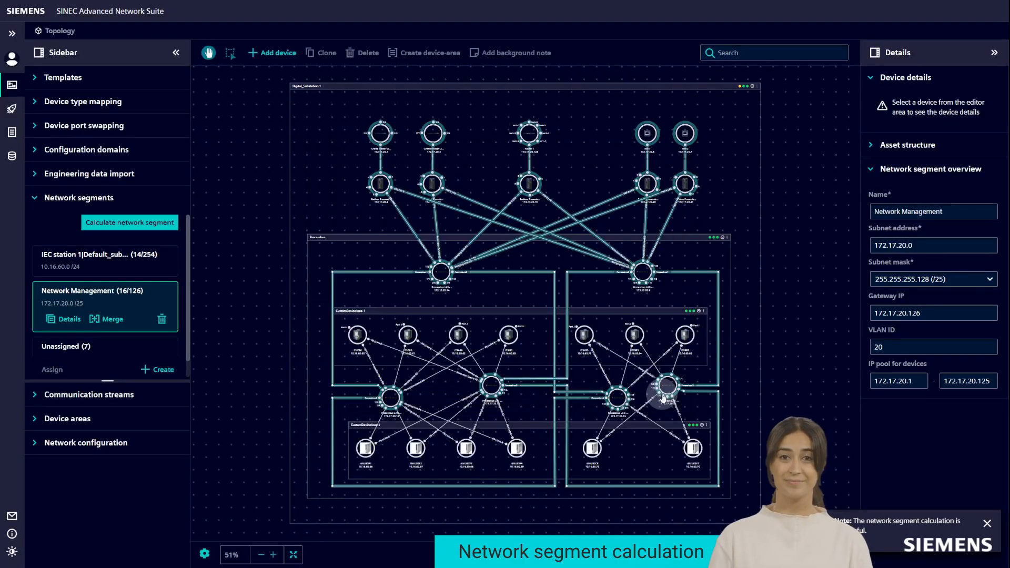
- Compare the devices and links covered by the calculated IEC station 1|Default_subnet and Network Management segments
left_click(132, 266)
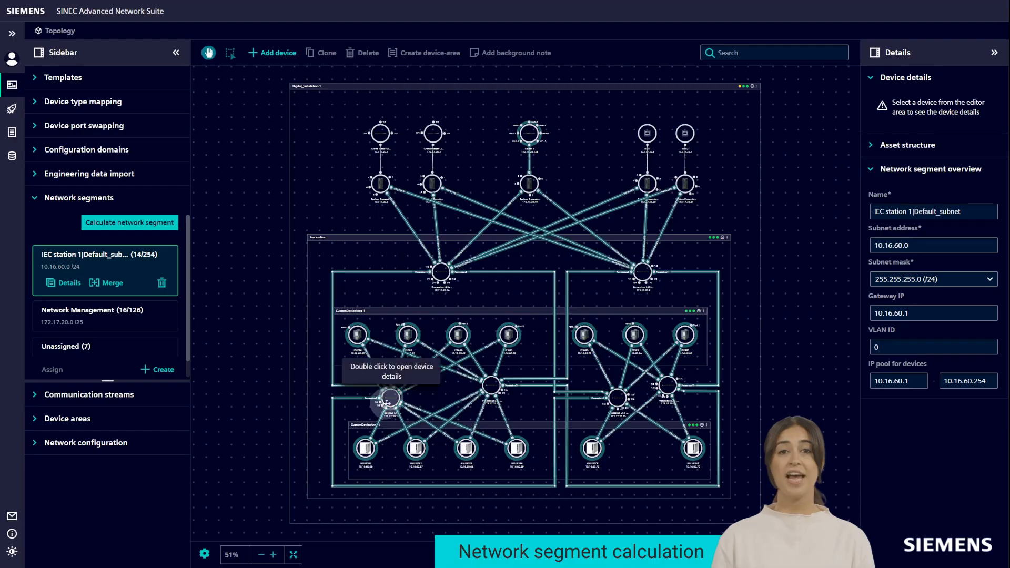
left_click(127, 314)
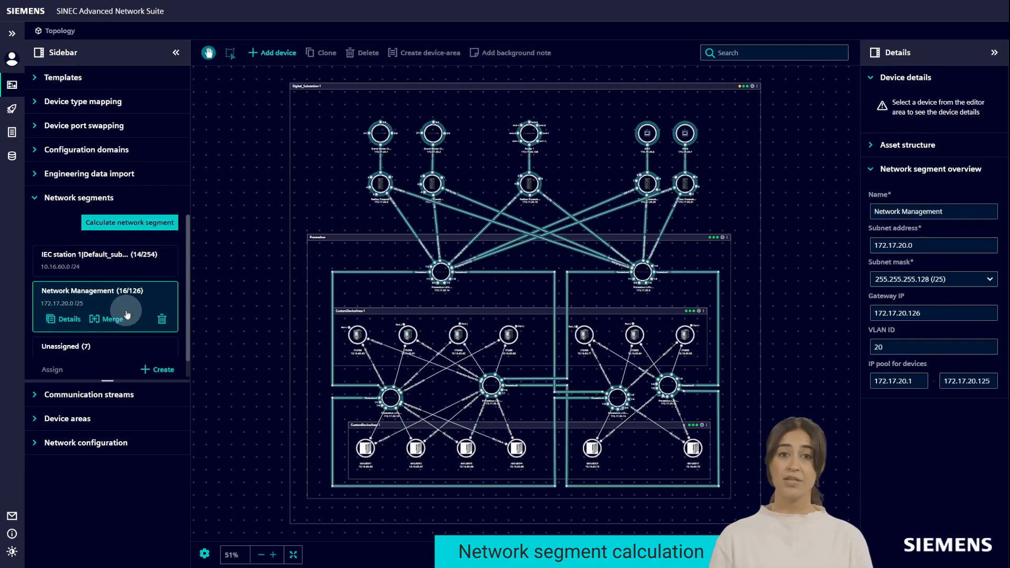
left_click(138, 258)
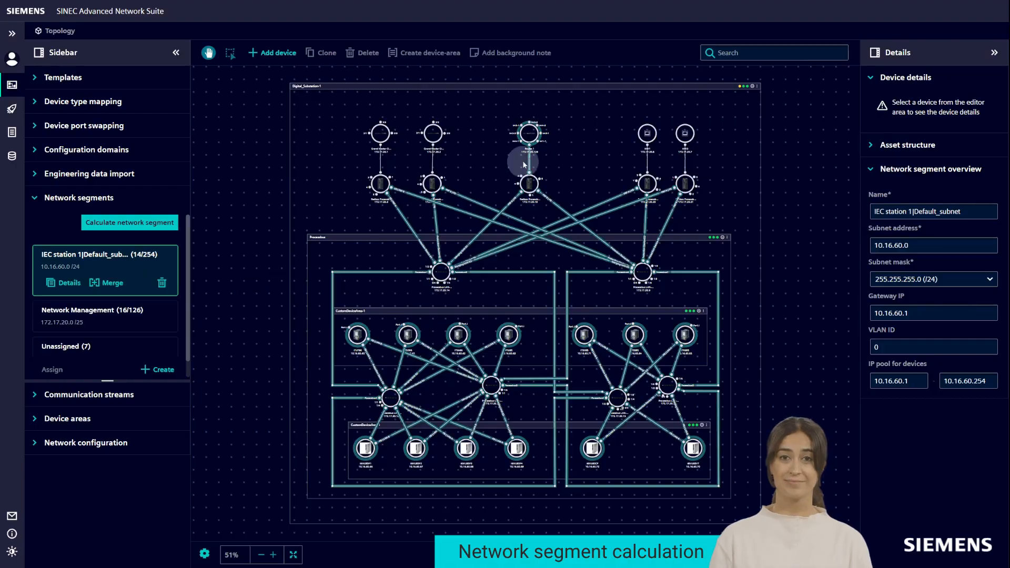
- Inspect the VLAN-switch assets, IPv4 interfaces and routing asset in Router 1's asset structure, and close the network segments
double_click(531, 133)
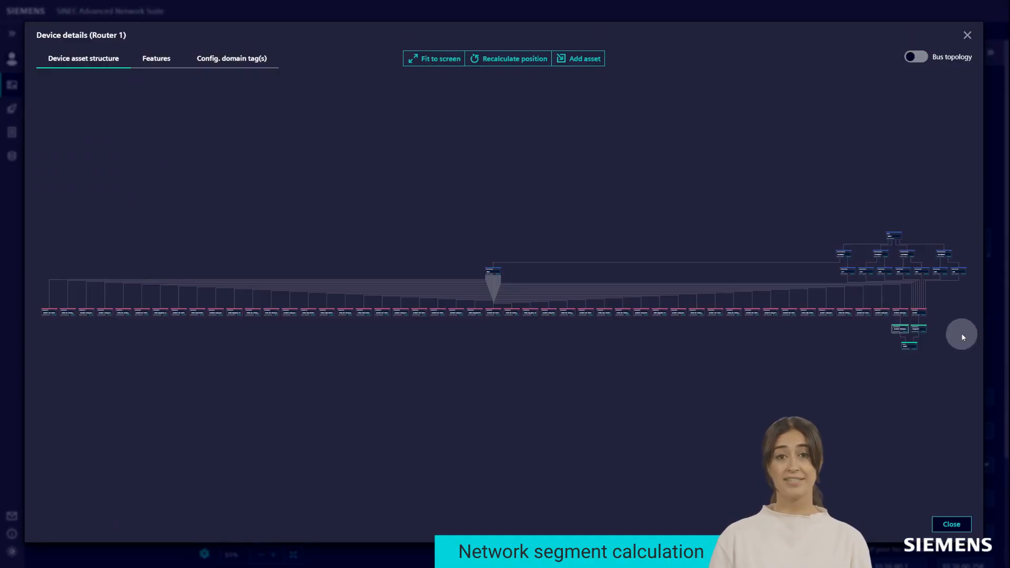
scroll(945, 323, "up", 8)
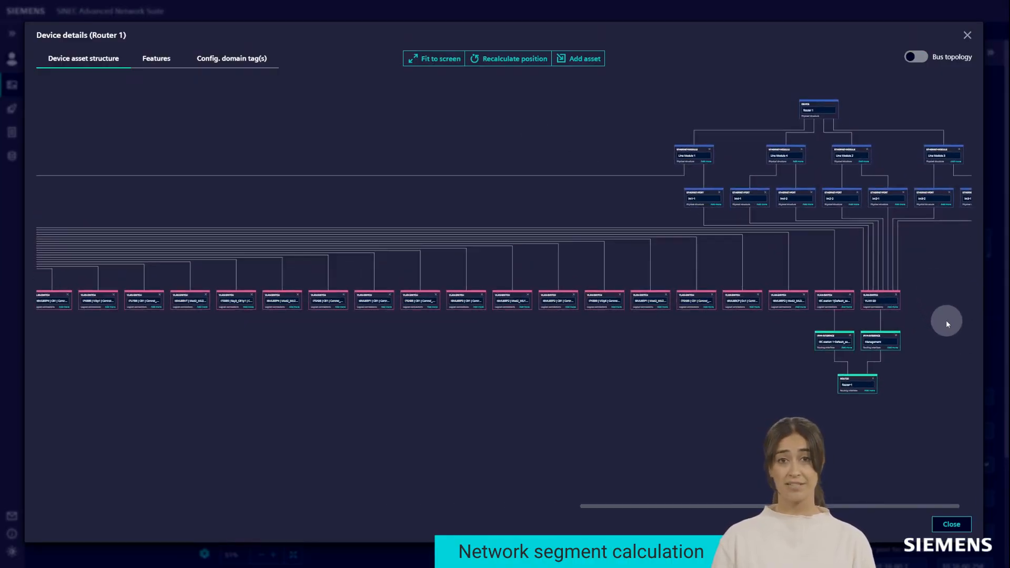
scroll(946, 320, "up", 3)
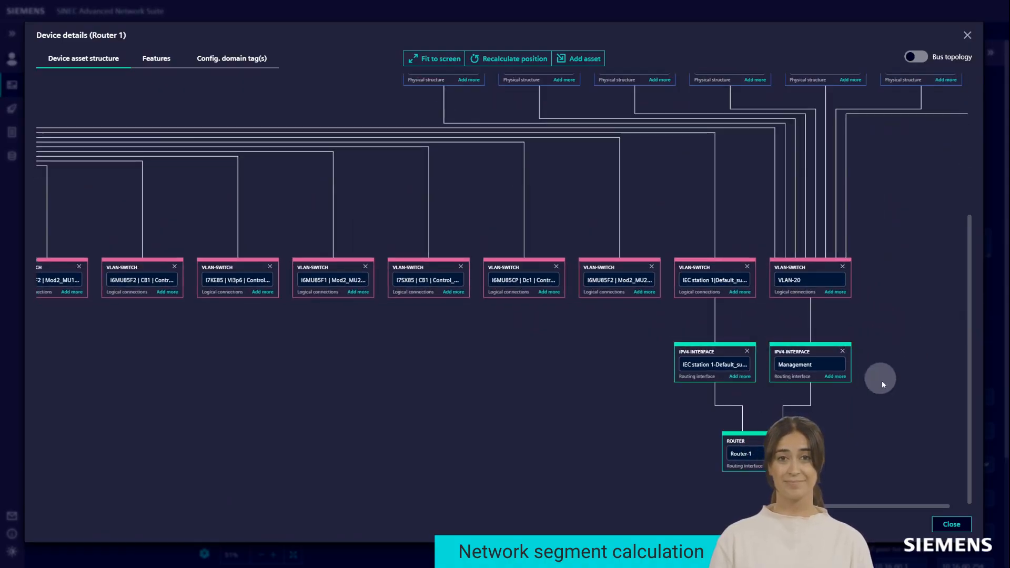
left_click(952, 525)
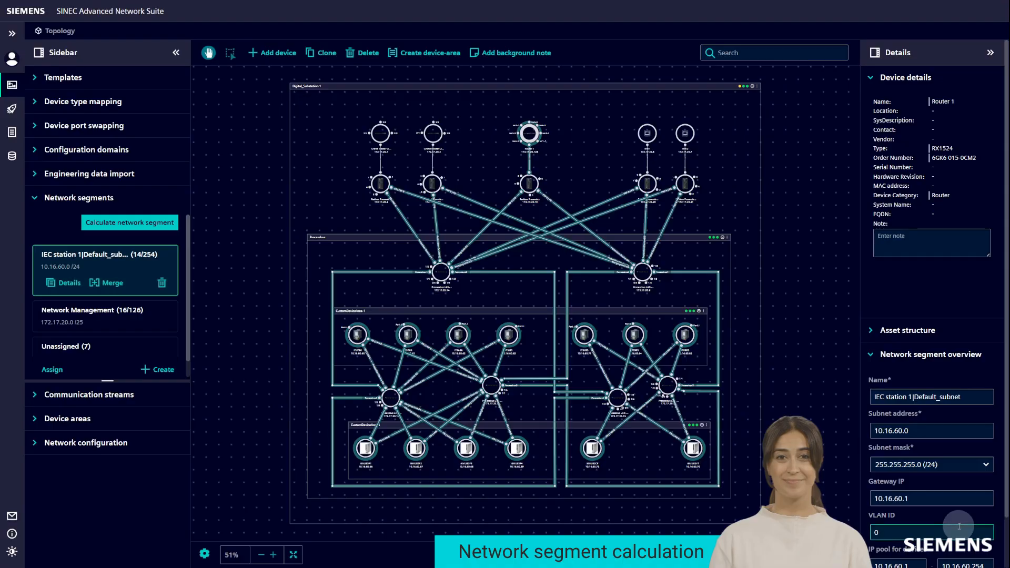
left_click(107, 205)
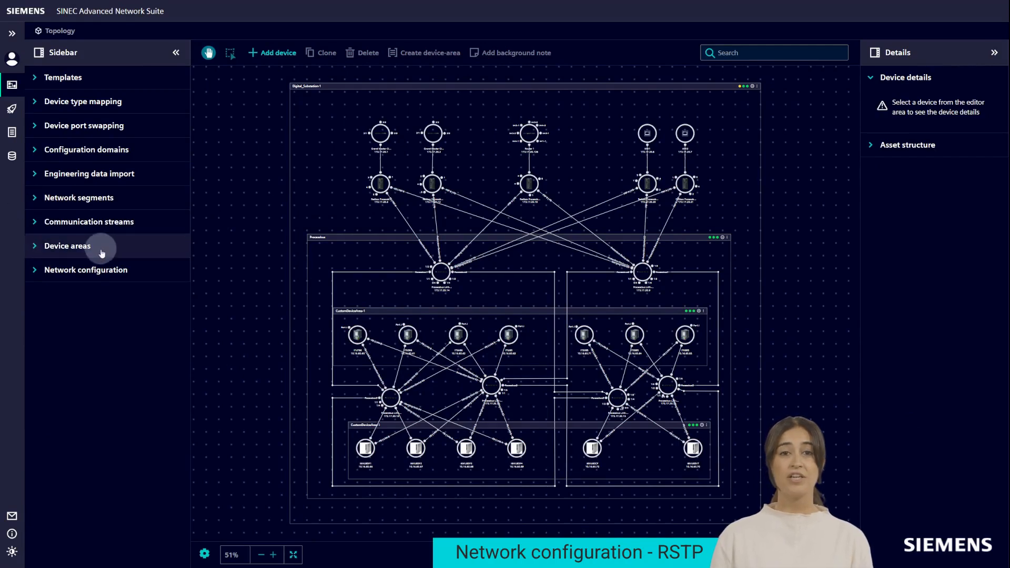
- Check the PRP network configuration of IEC station 1 in the topology and clear its highlighting
left_click(104, 271)
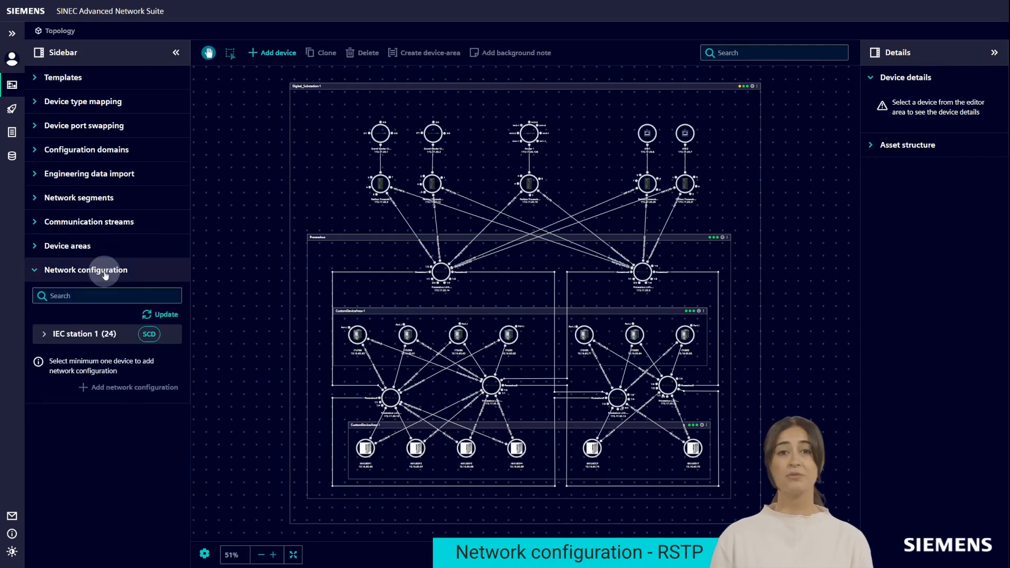
left_click(100, 335)
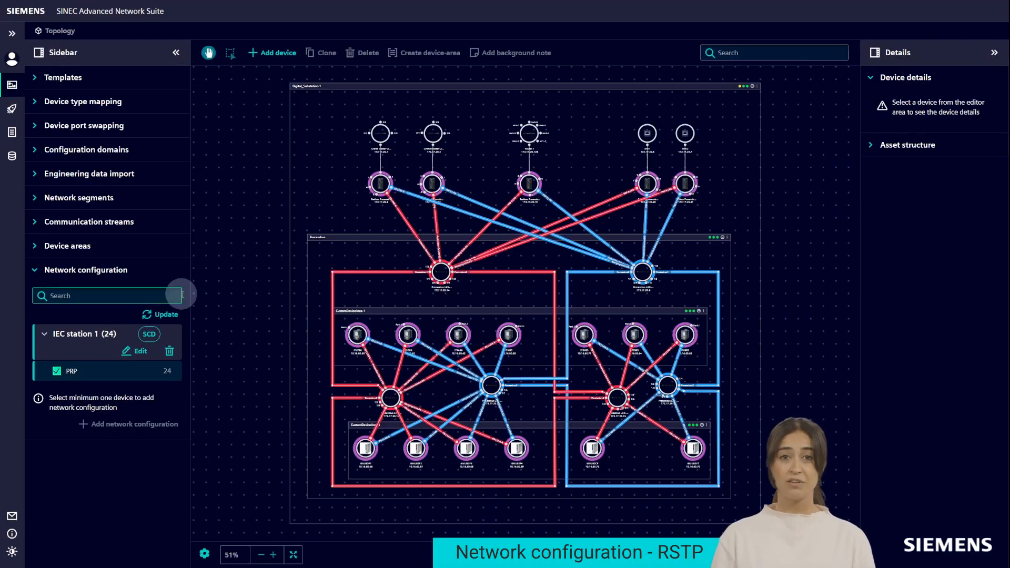
left_click(219, 283)
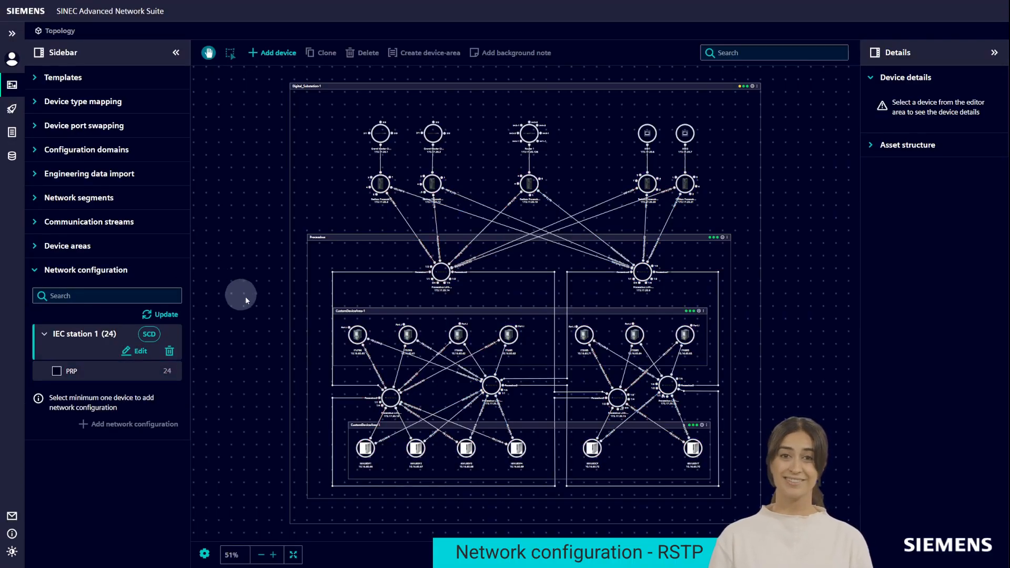
- Add and activate an Intent network configuration named RSTP with RSTP (Rapid Spanning Tree Protocol) on the two upper Processbus switches
left_click(441, 273)
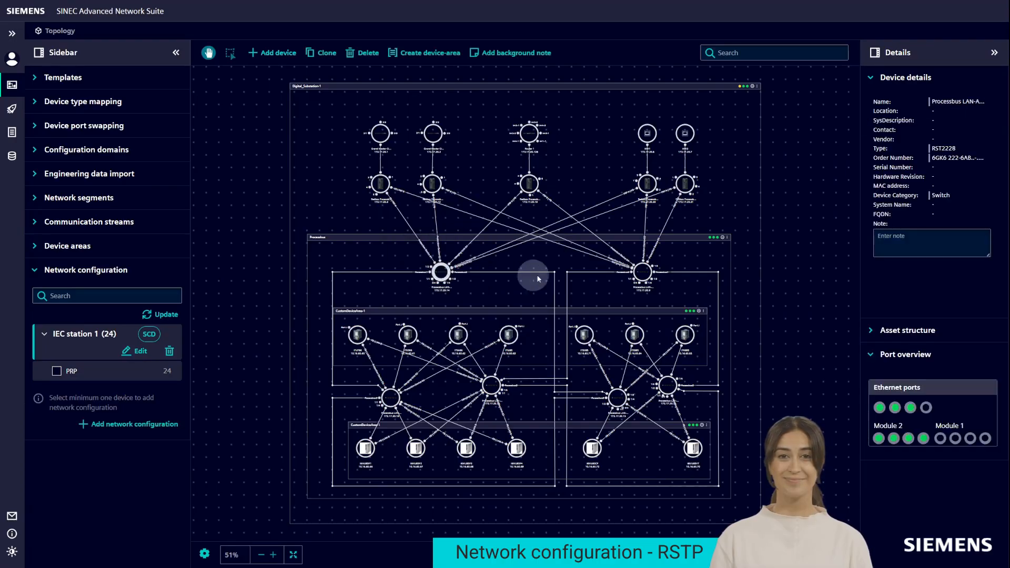
left_click(645, 272, "ctrl")
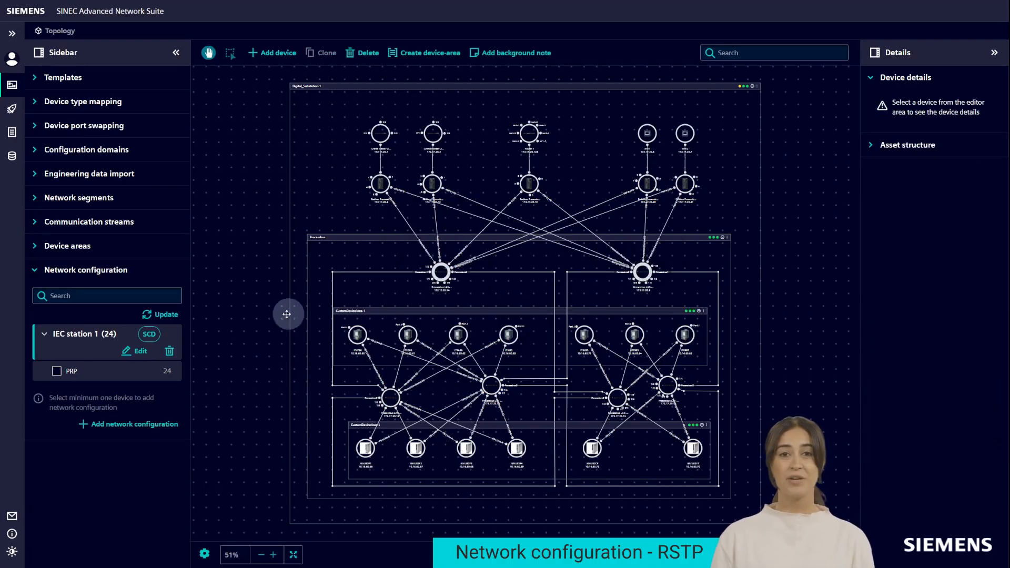
left_click(144, 424)
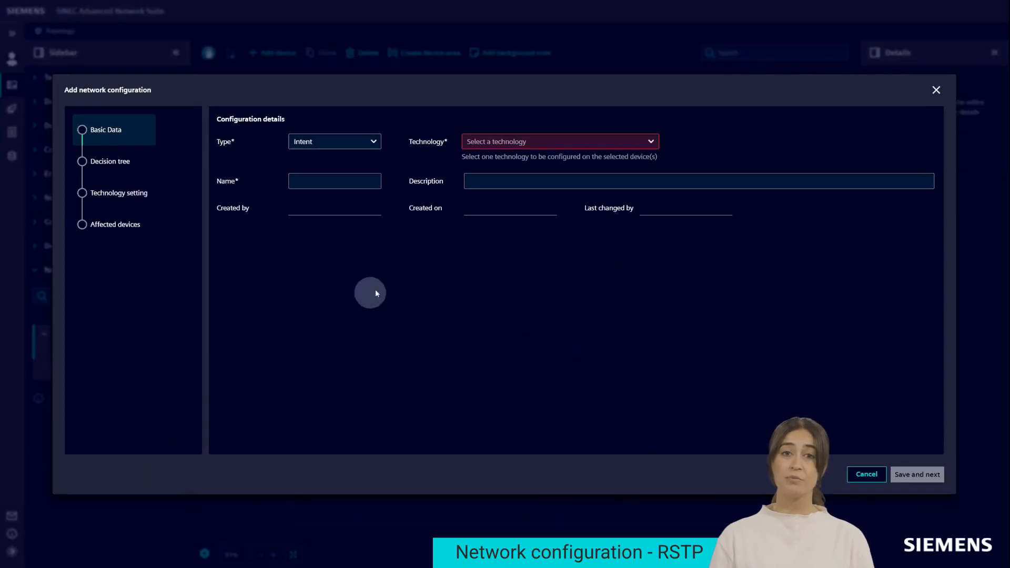
left_click(541, 141)
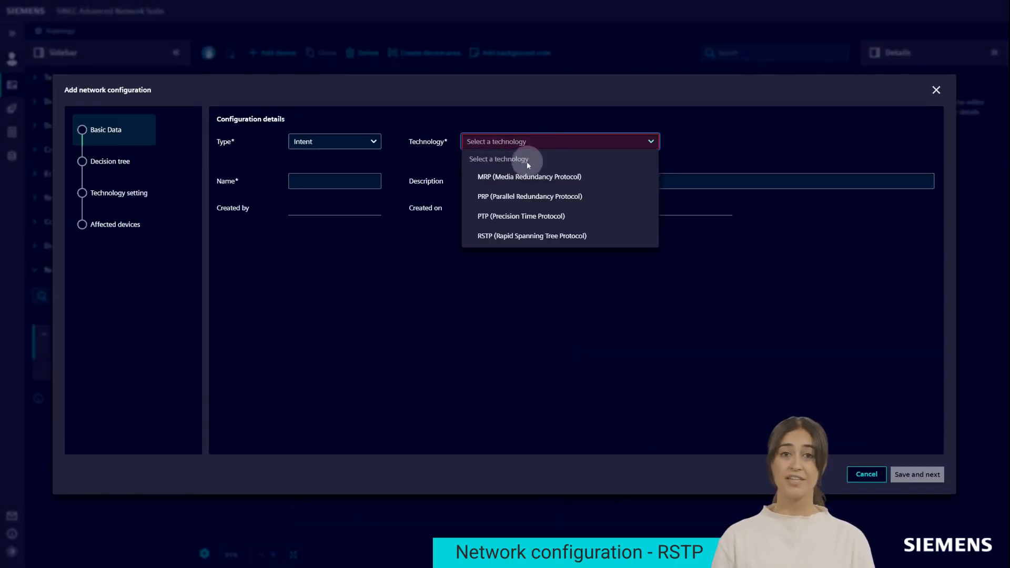
left_click(494, 235)
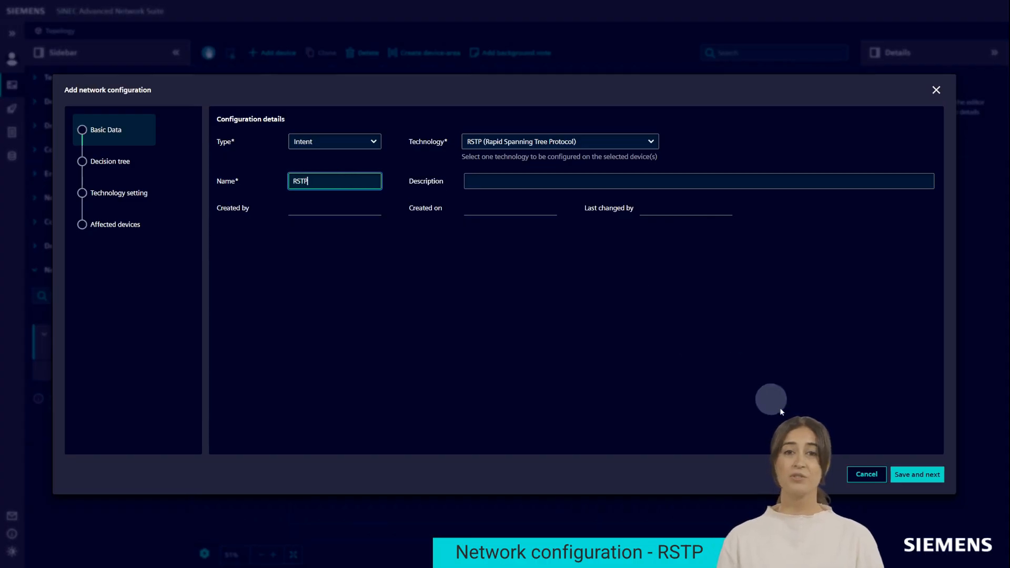
left_click(908, 481)
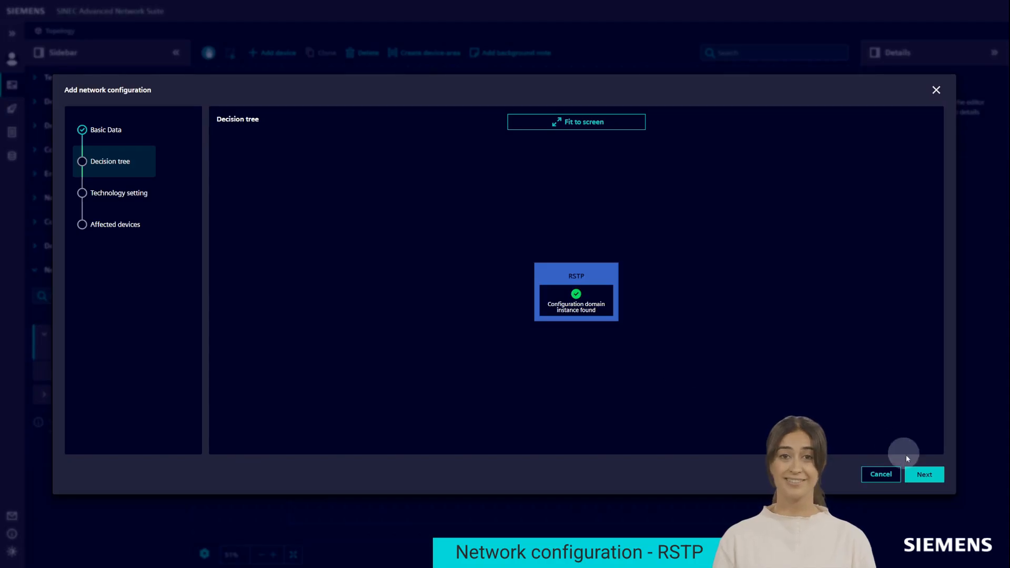
left_click(925, 475)
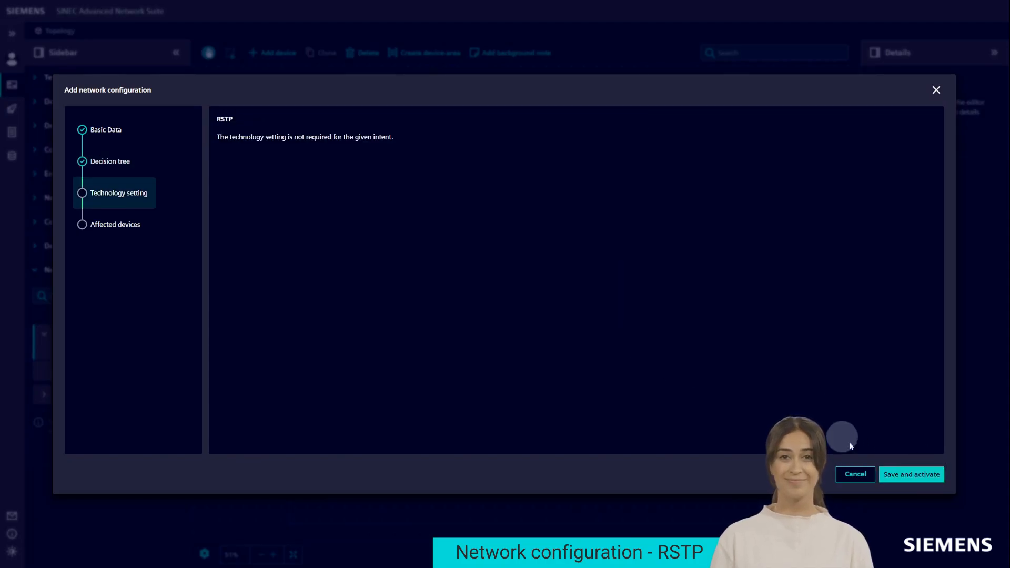
left_click(908, 475)
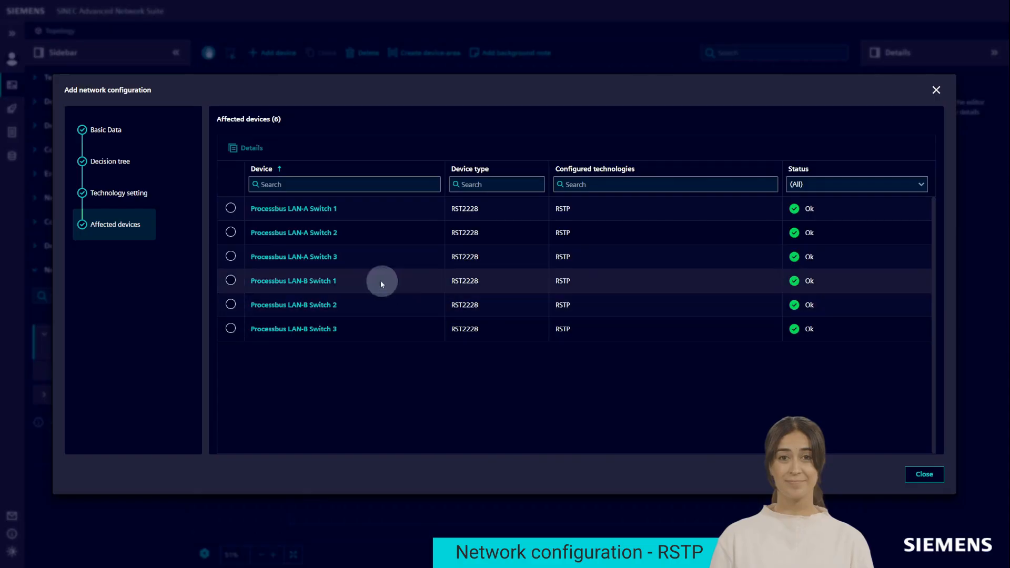
- Review the RSTP bridge and port parameters of Processbus LAN-A Switch 3 and close the network configuration
left_click(319, 260)
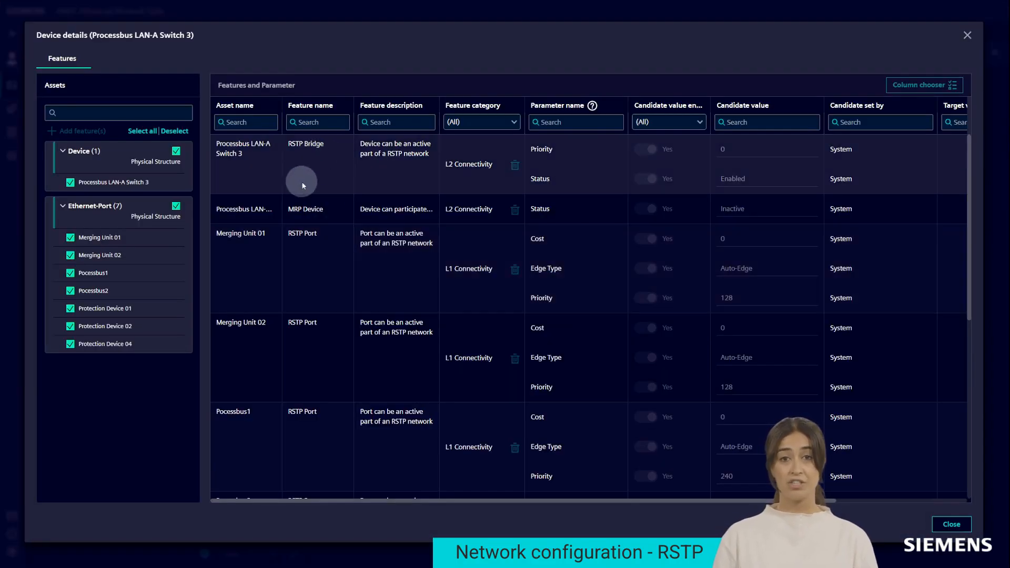
scroll(310, 199, "down", 2)
scroll(310, 201, "down", 5)
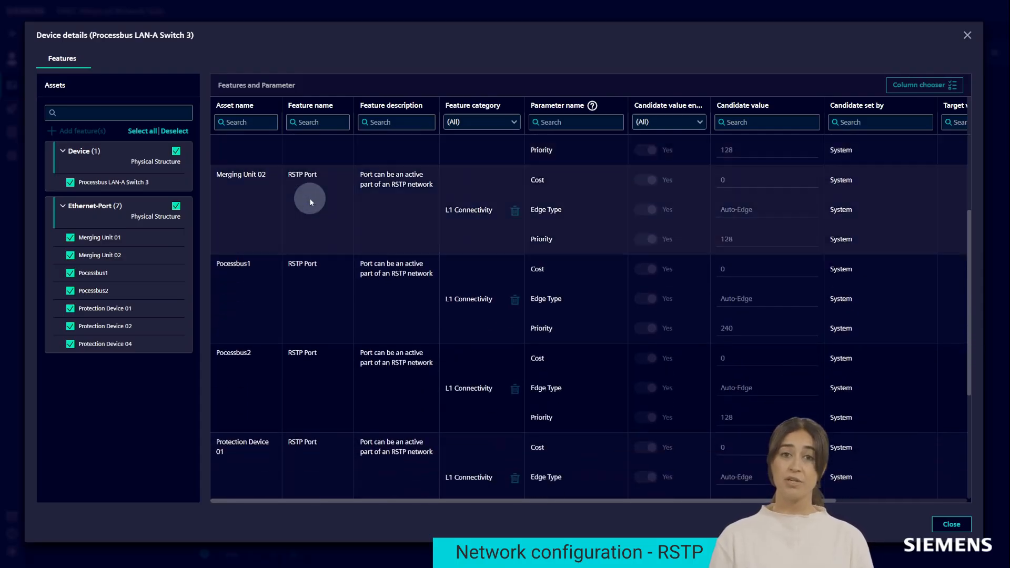
scroll(310, 198, "down", 3)
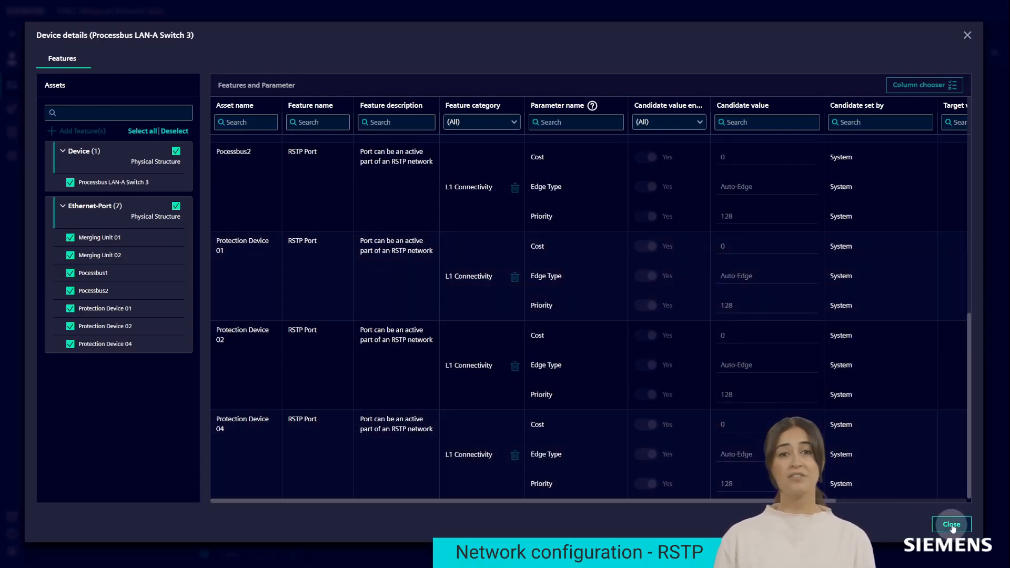
left_click(951, 524)
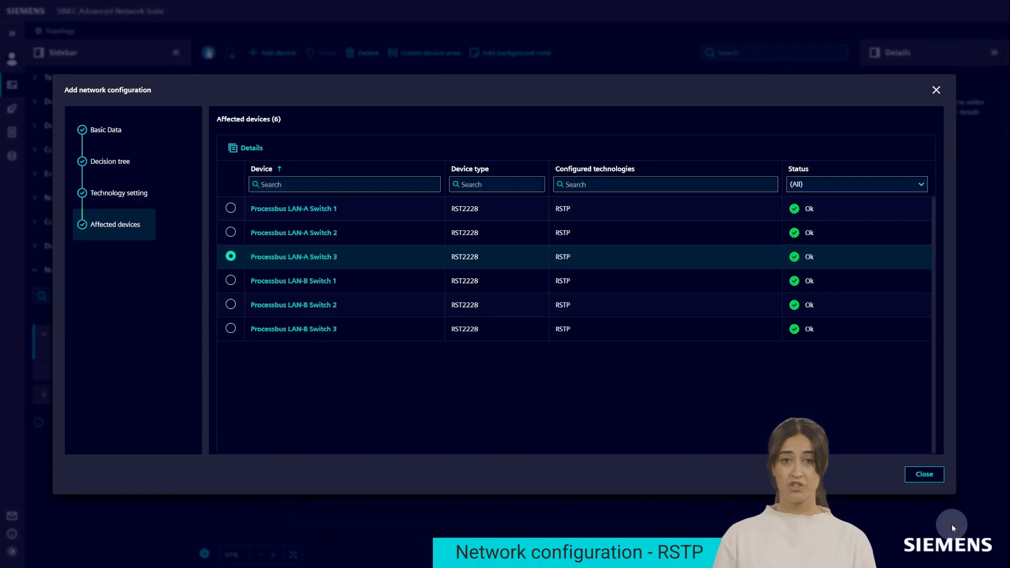
left_click(925, 474)
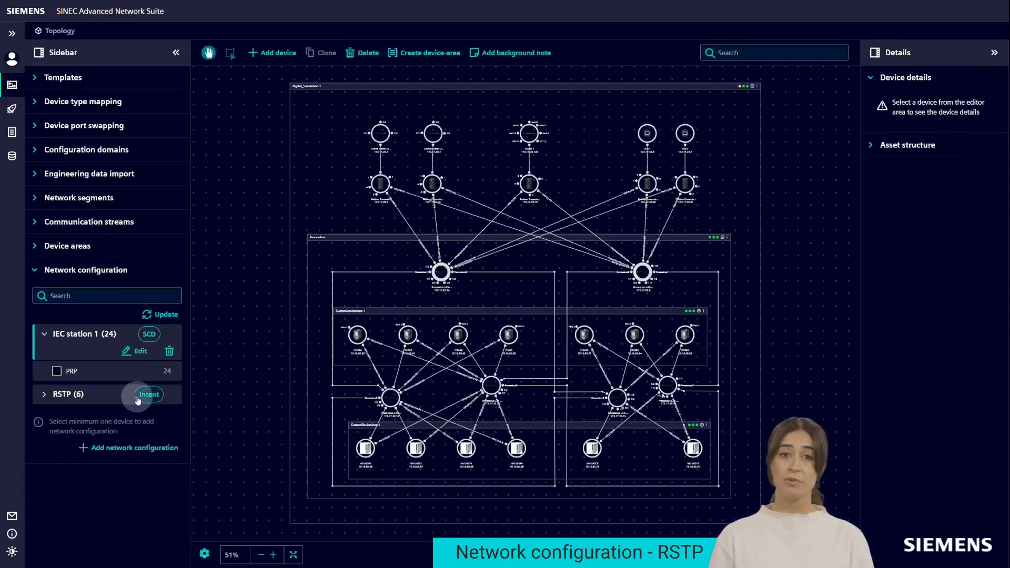
- Check which devices and links the RSTP network configuration covers in the topology and clear its highlighting
left_click(119, 396)
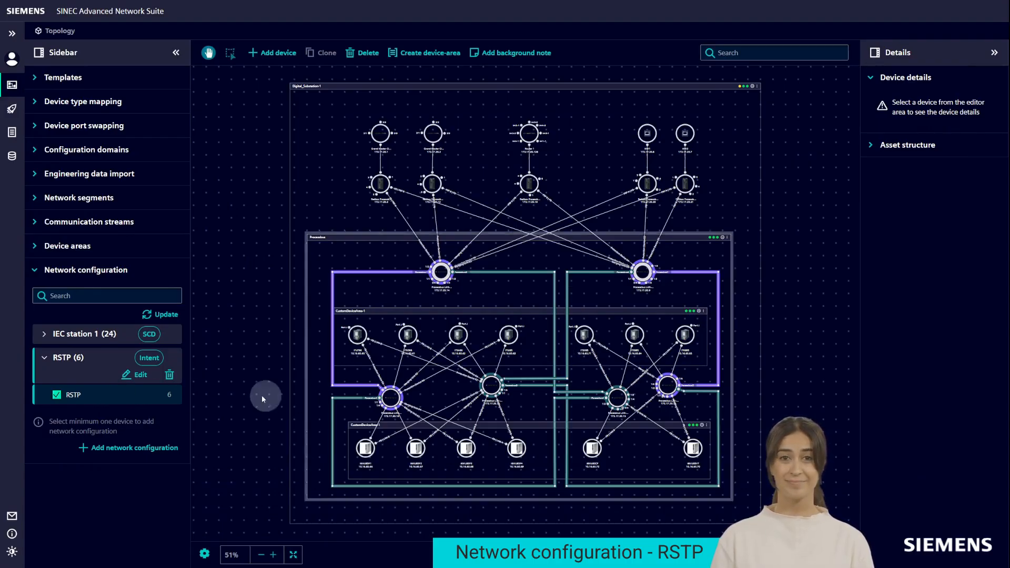
left_click(218, 363)
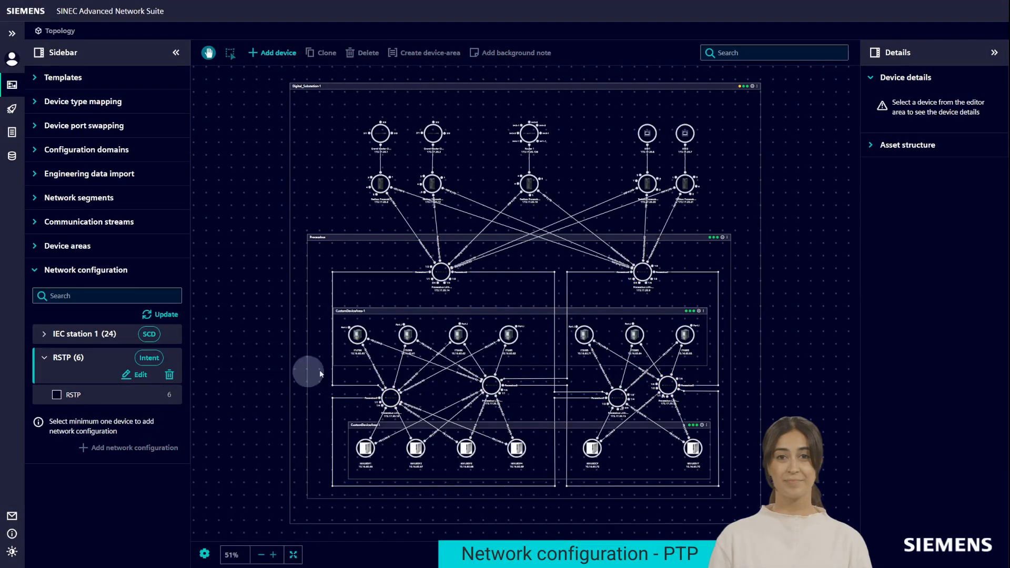
- Add and activate an Intent network configuration named PTP with PTP (Precision Time Protocol) and profile Power-Profile-V2 on both Grand Master Clocks
left_click(432, 133)
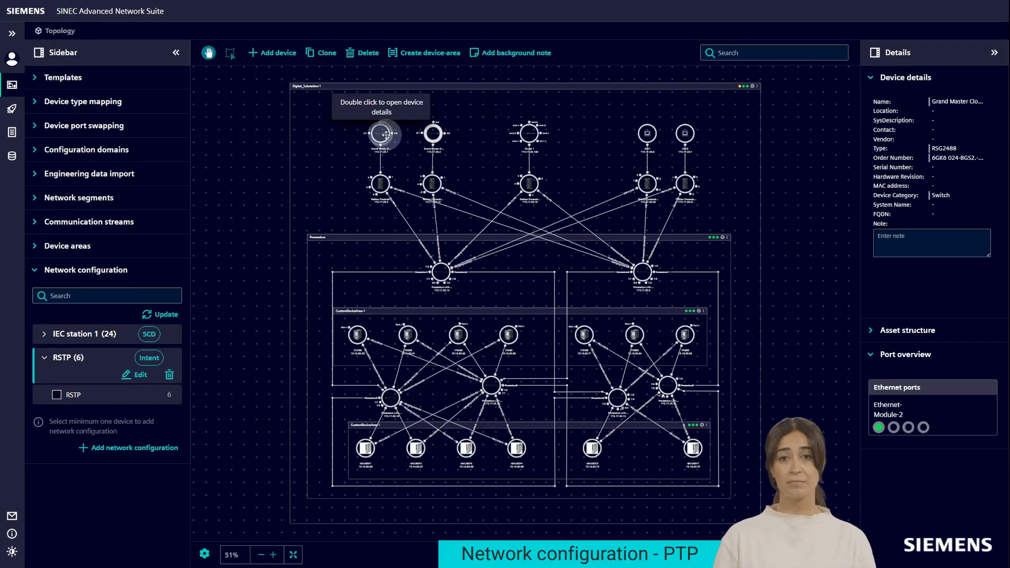
left_click(236, 283)
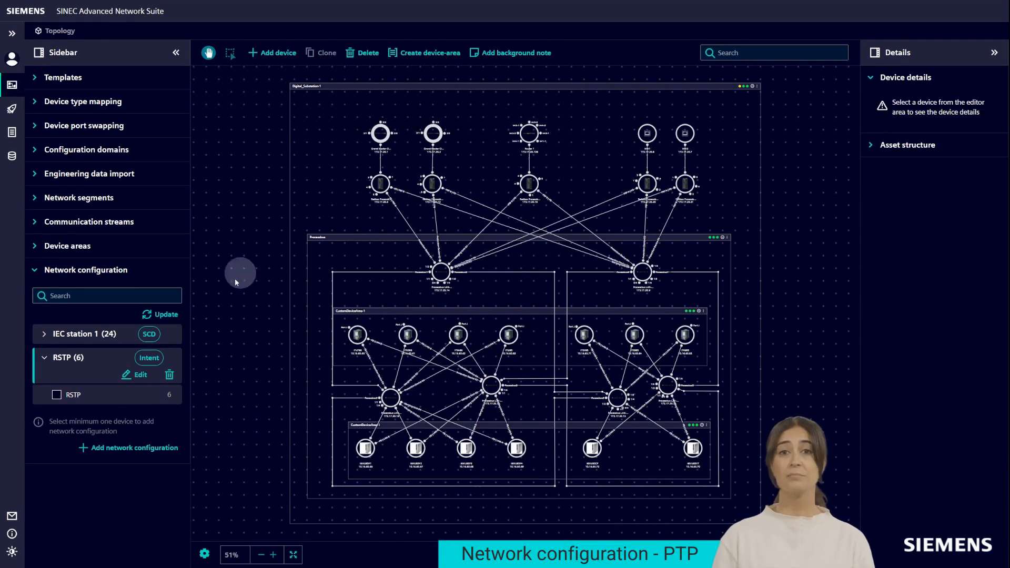
left_click(140, 448)
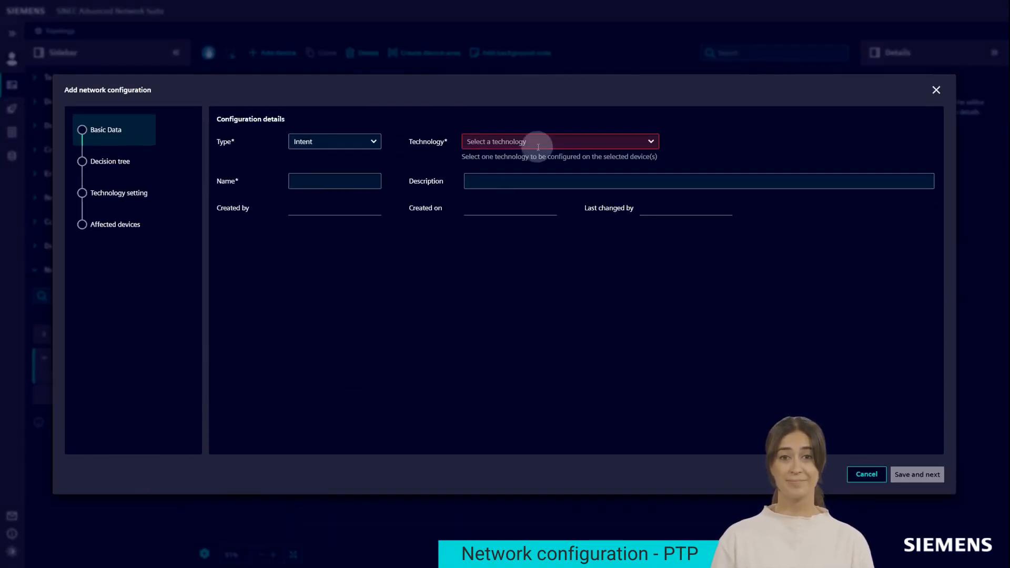
left_click(541, 142)
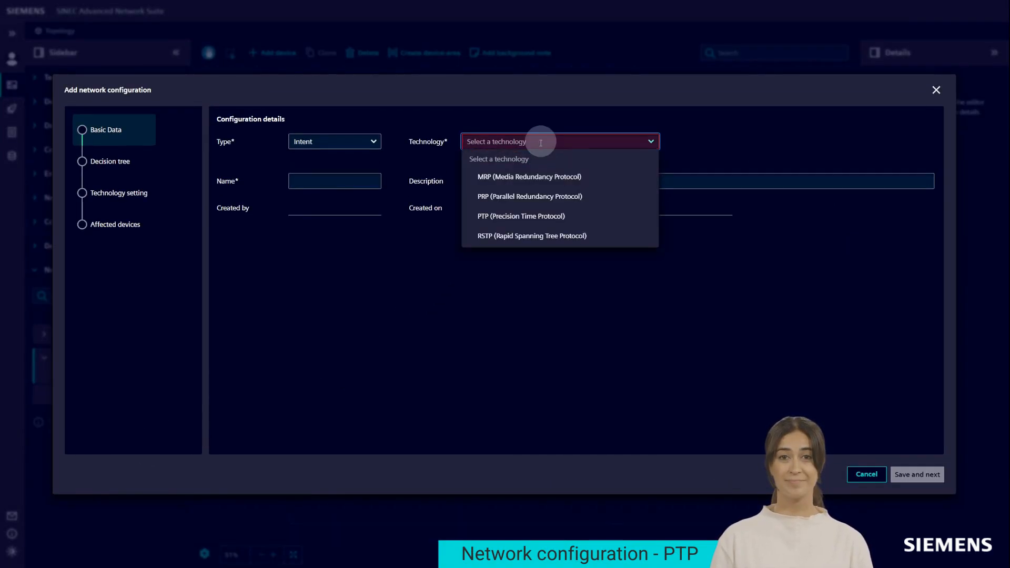
left_click(497, 216)
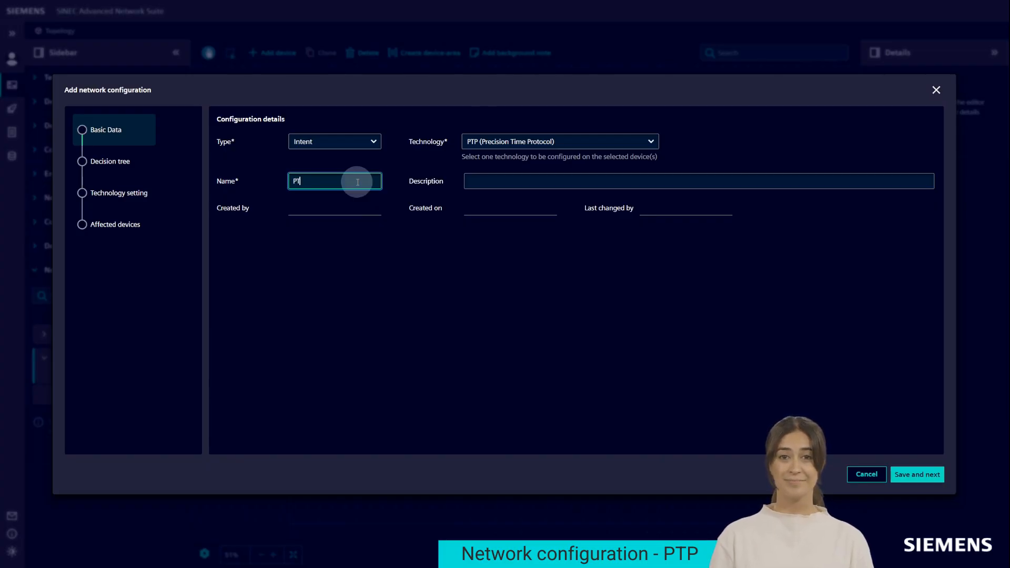
left_click(937, 475)
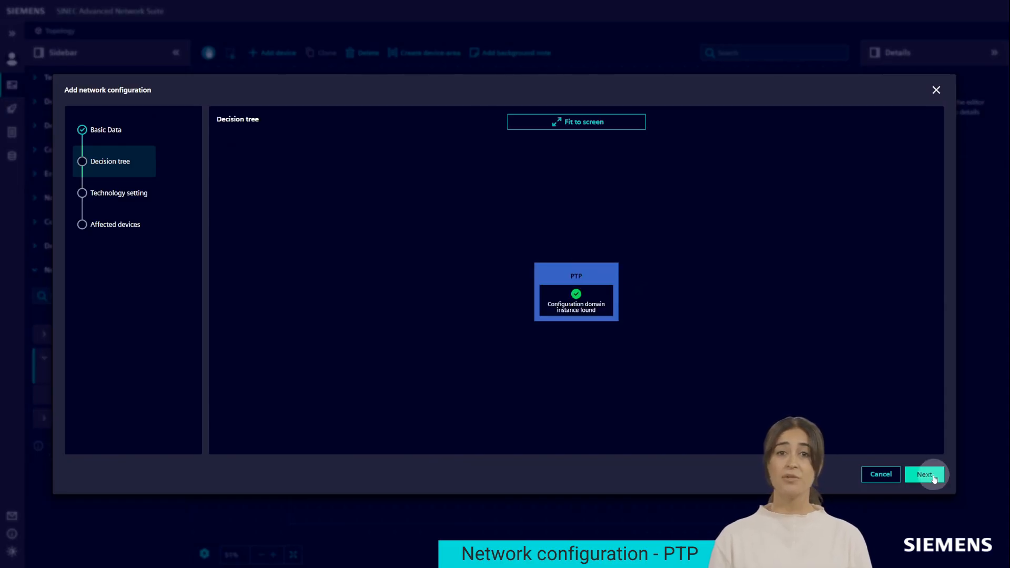
left_click(924, 474)
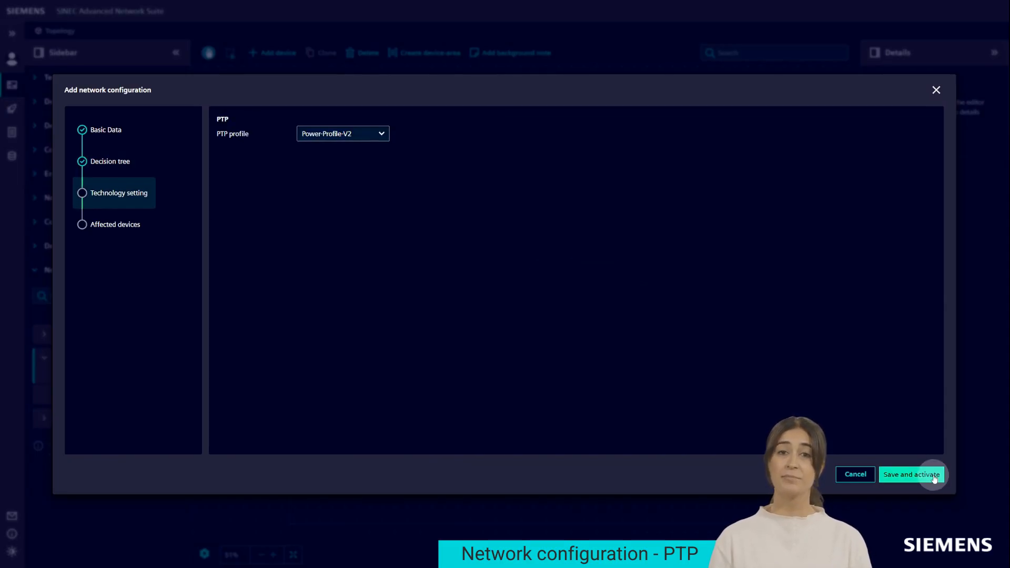
left_click(935, 475)
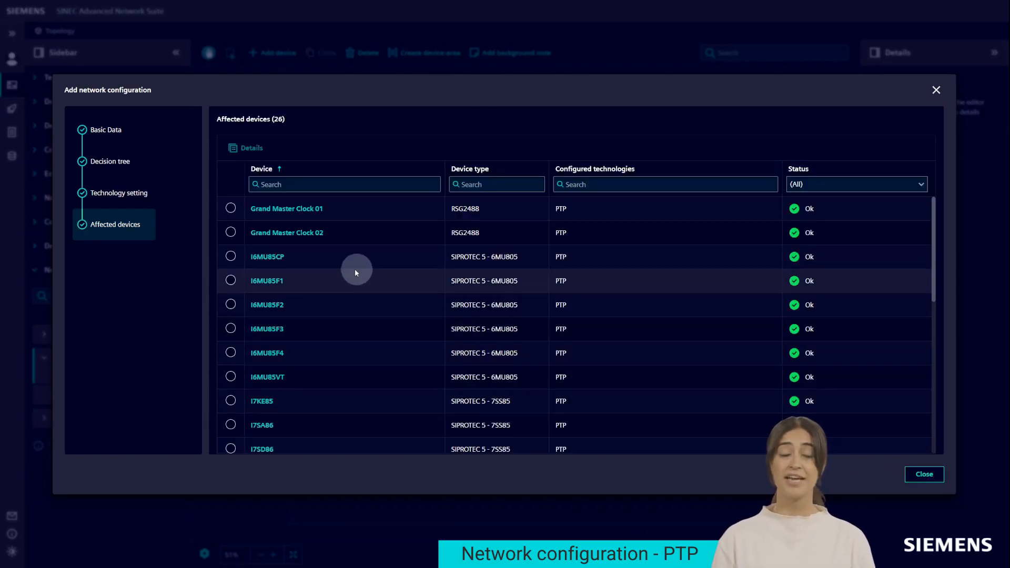
- Review Grand Master Clock 02's PTP parameters and the affected devices, and check the PTP network configuration in the topology
left_click(294, 232)
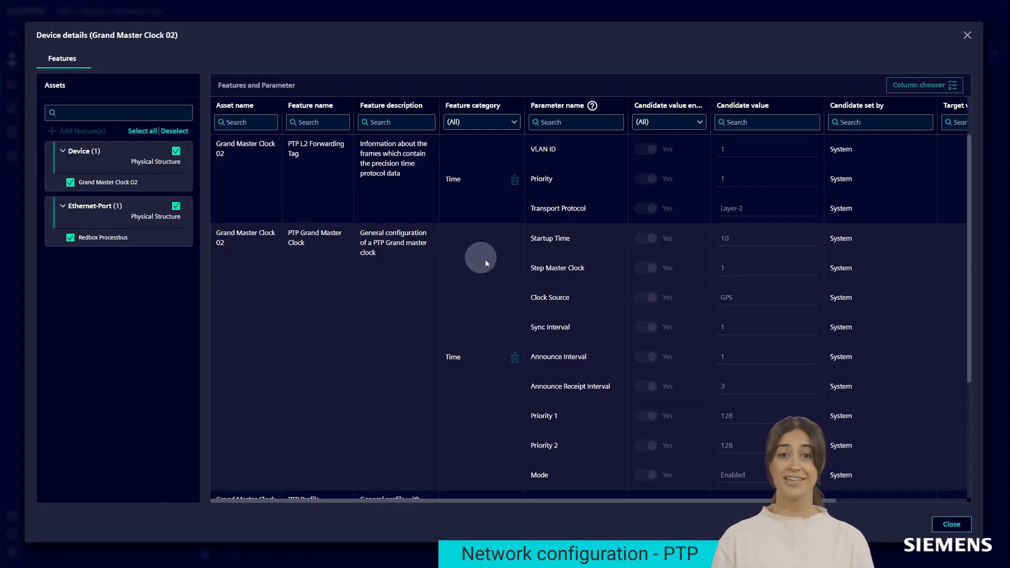
scroll(500, 274, "down", 3)
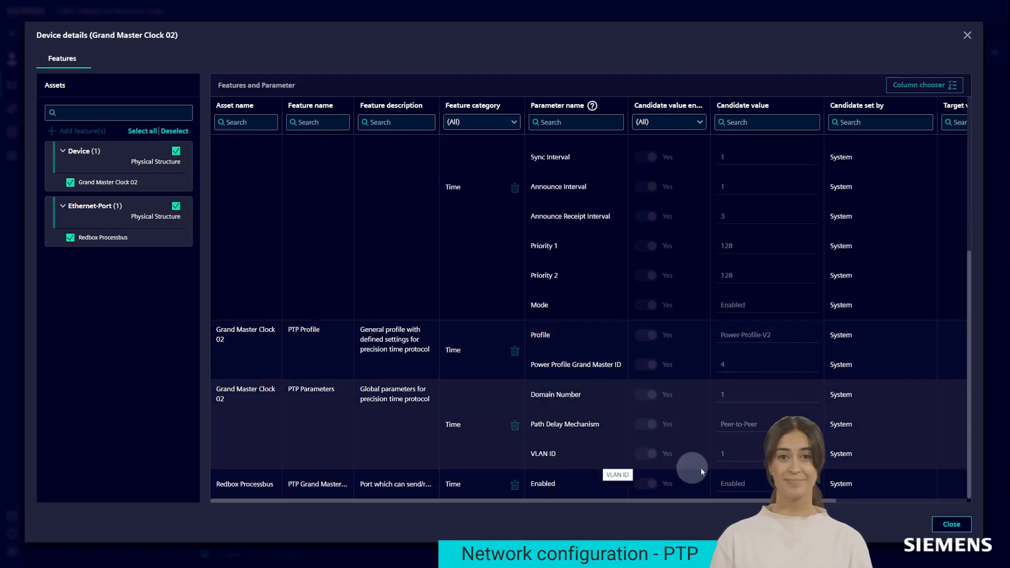
left_click(951, 527)
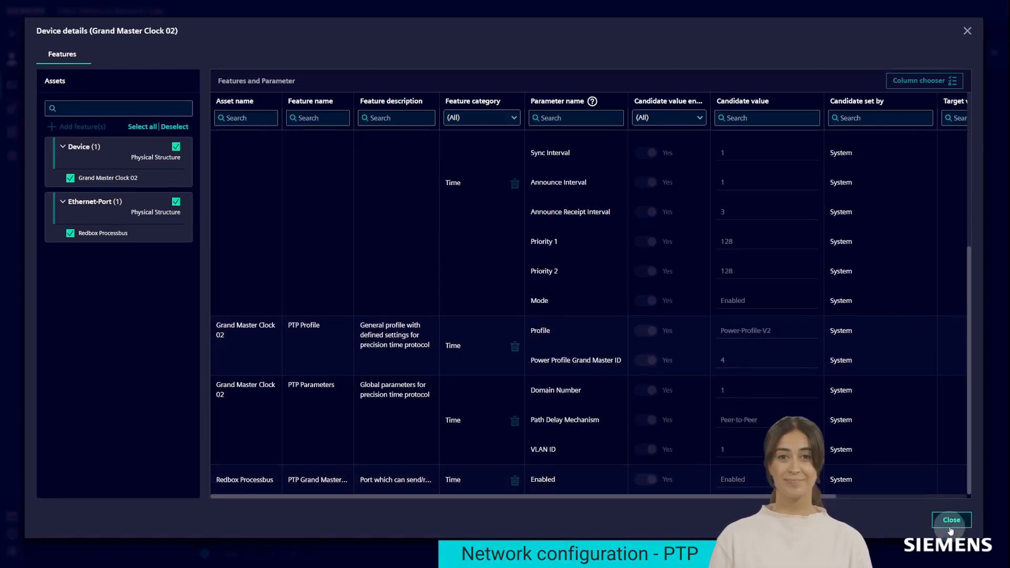
scroll(653, 356, "down", 2)
scroll(653, 355, "down", 4)
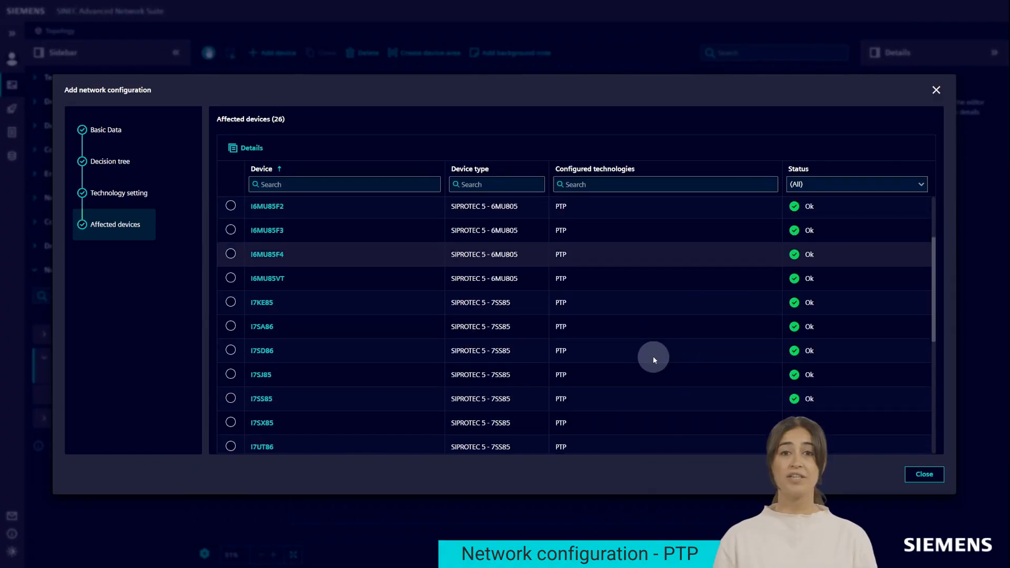
scroll(653, 355, "down", 3)
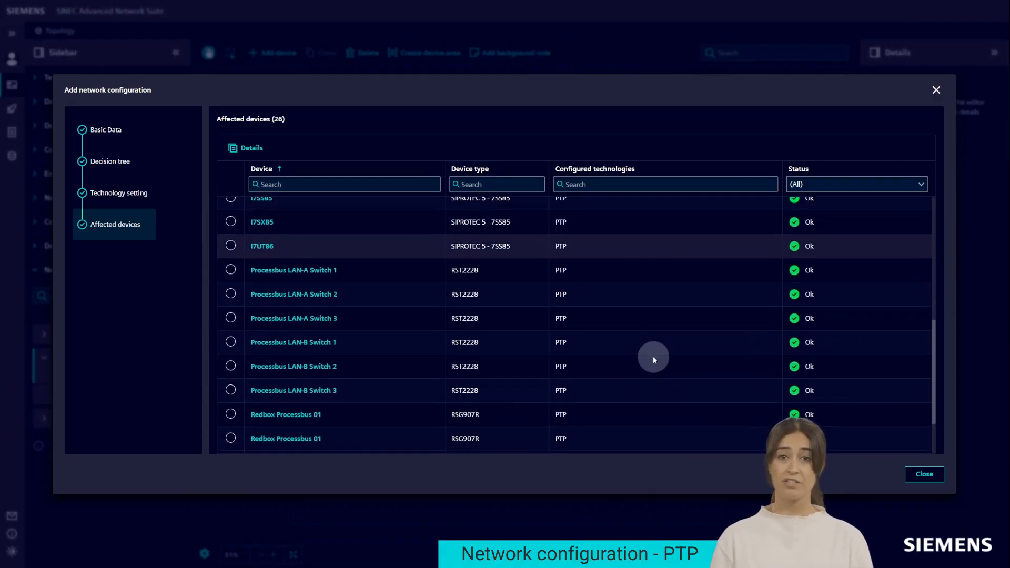
left_click(921, 474)
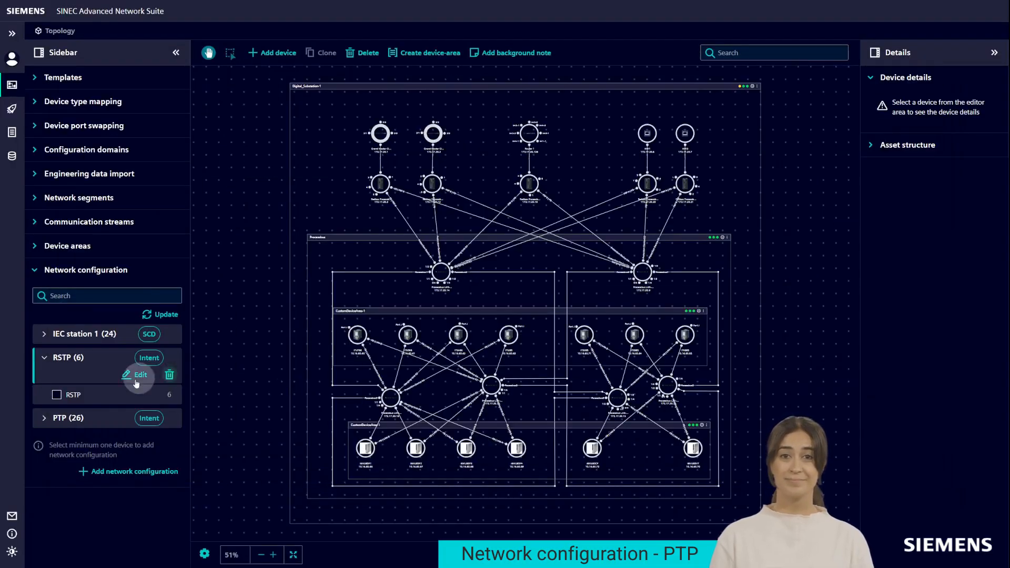
left_click(96, 420)
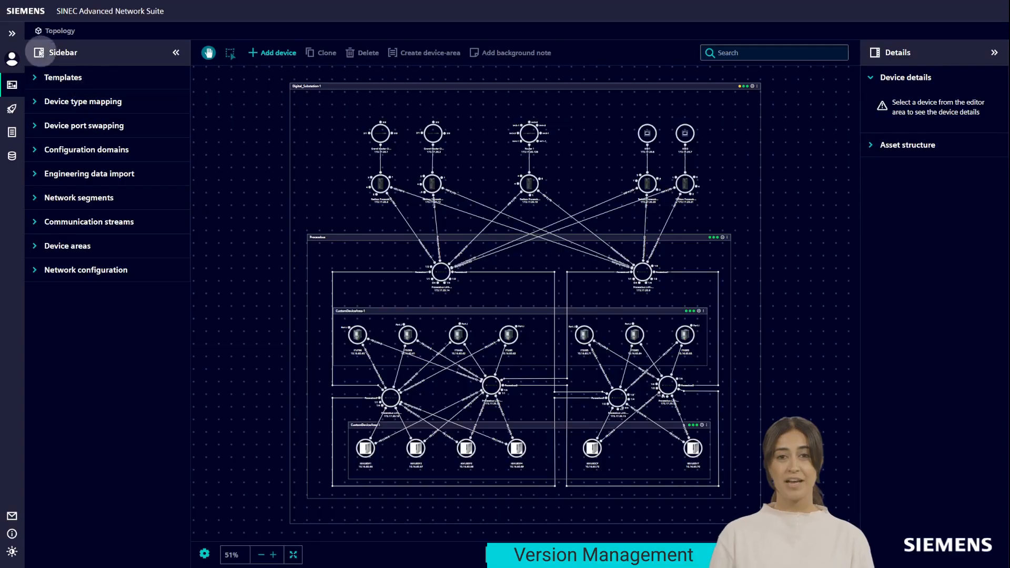
- Set the in-work version of the device intent to active from the Intent enforcement version history
left_click(11, 33)
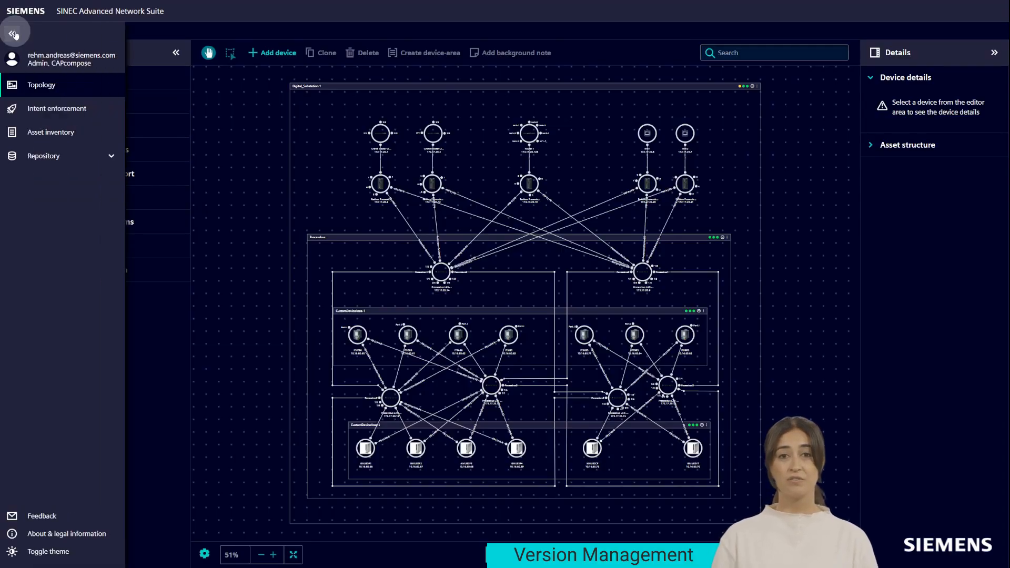
left_click(46, 109)
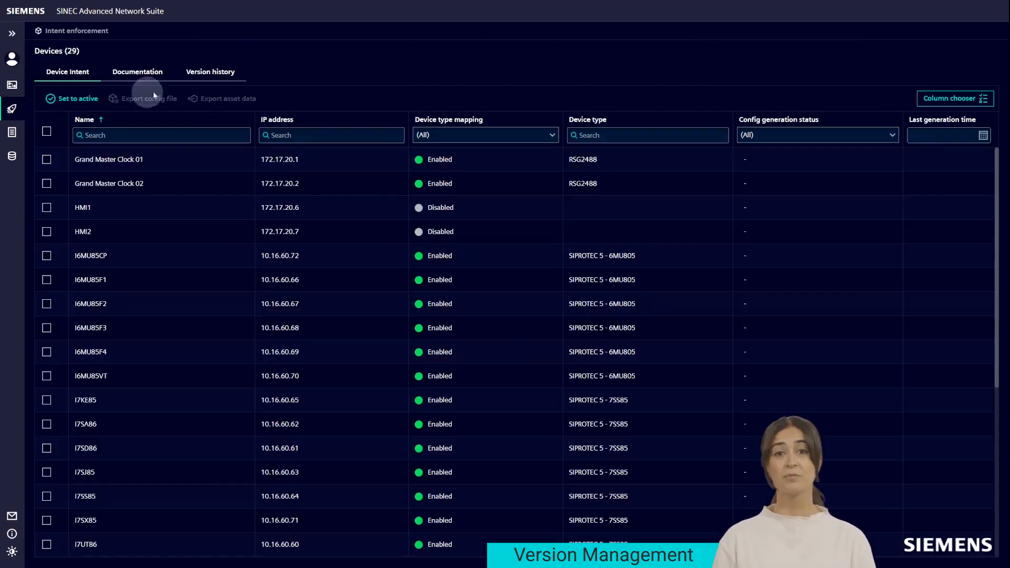
left_click(218, 75)
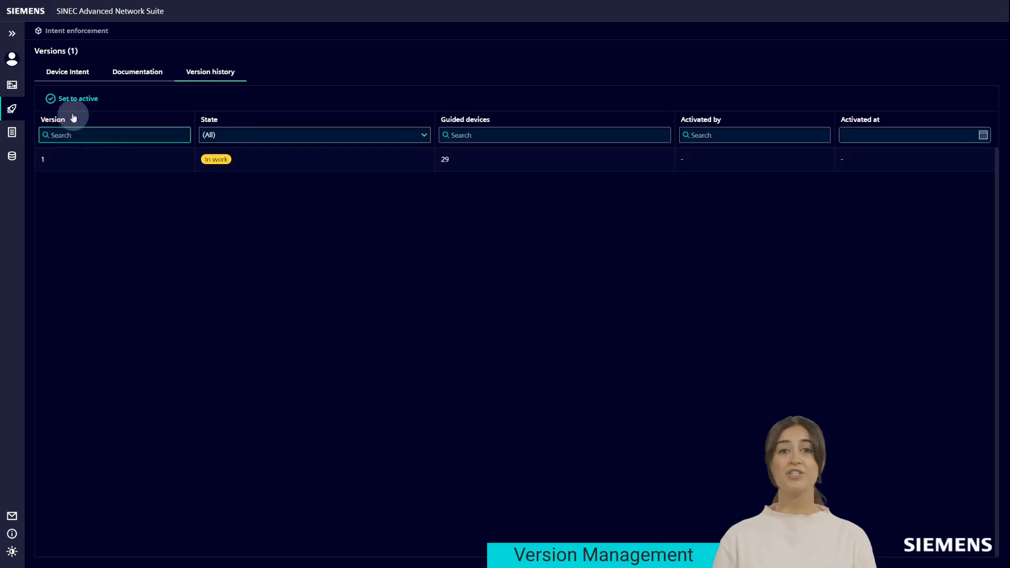
left_click(80, 99)
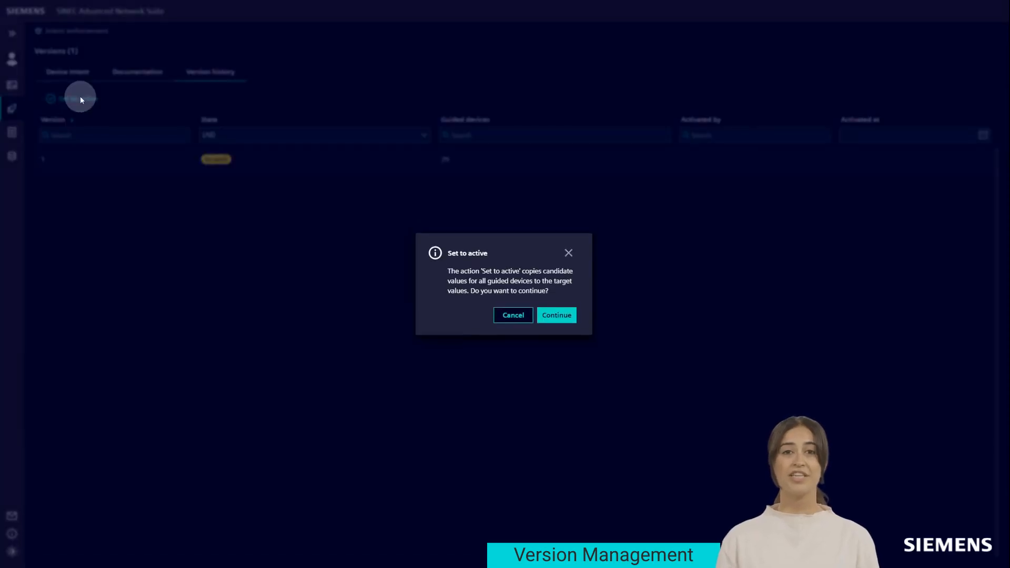
left_click(555, 316)
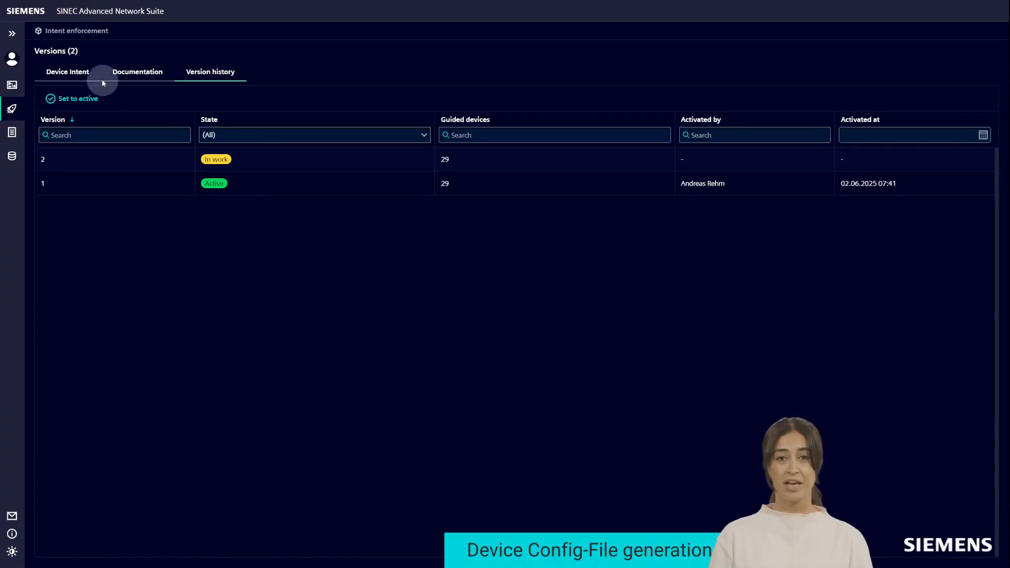
- Export a config file for Redbox Processbus 01 (172.17.20.12), Grand Master Clock 02 and Router 1, protecting it with the file password
left_click(67, 75)
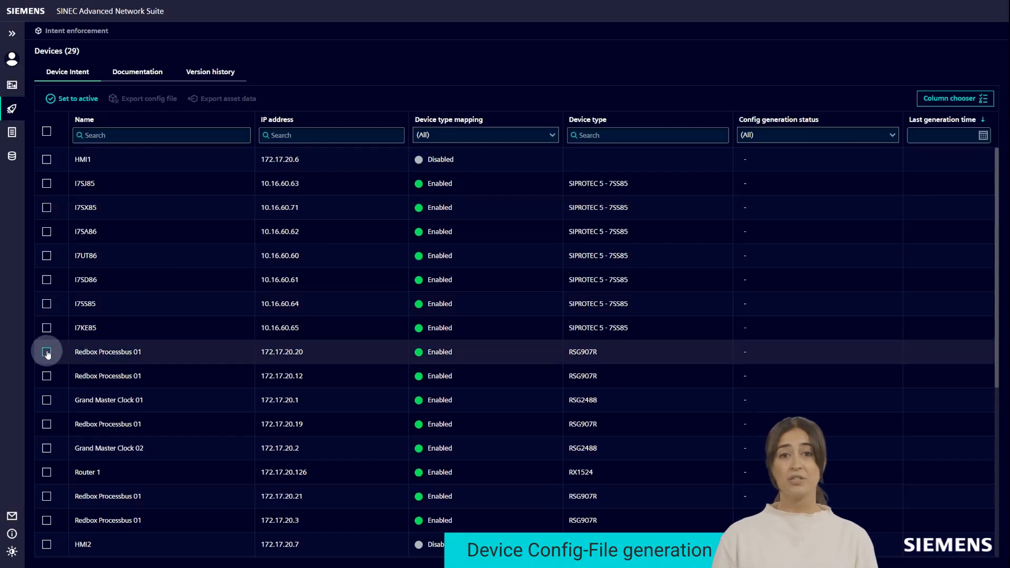
left_click(46, 376)
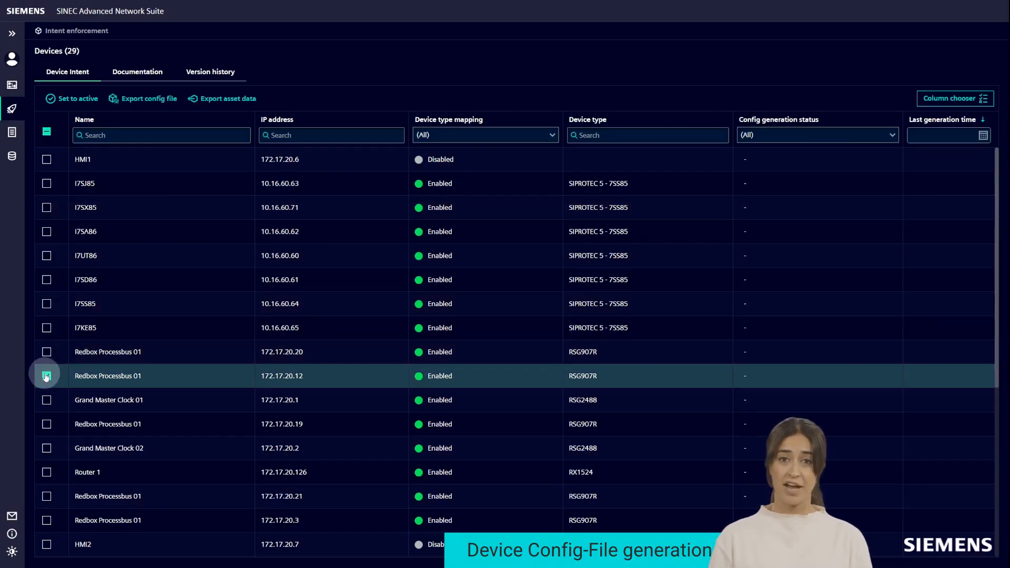
left_click(46, 448)
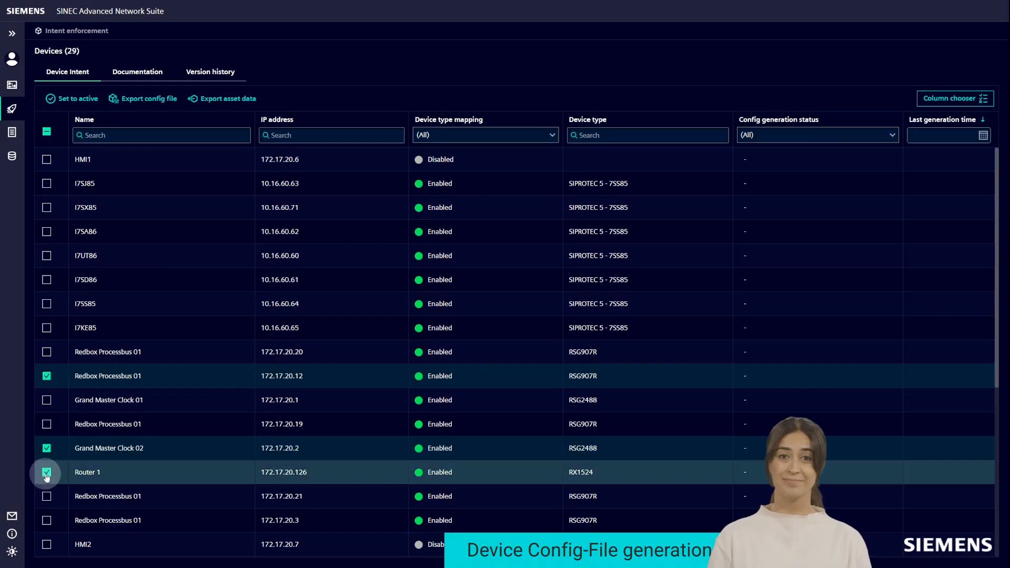
left_click(46, 473)
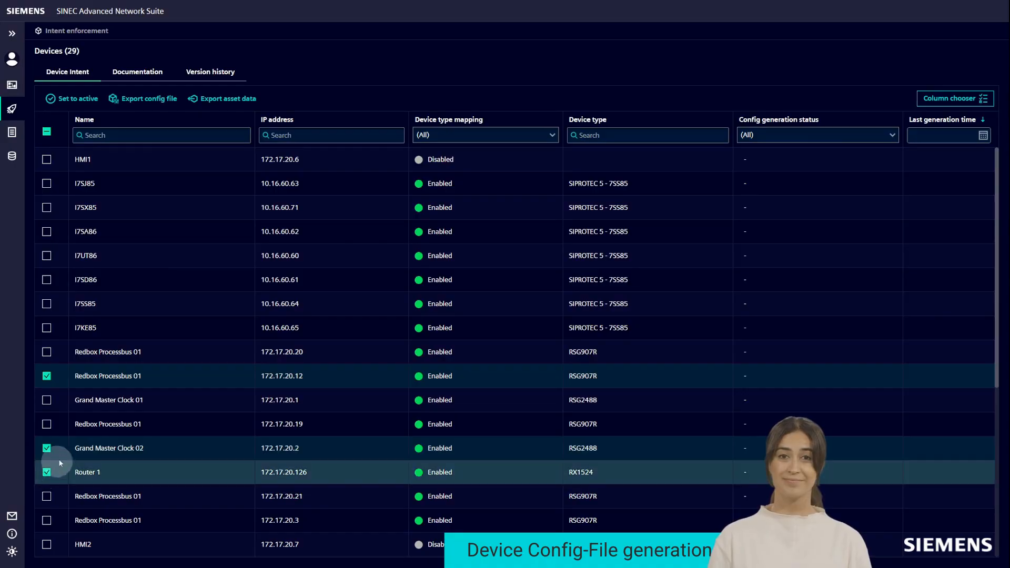
left_click(155, 100)
left_click(520, 310)
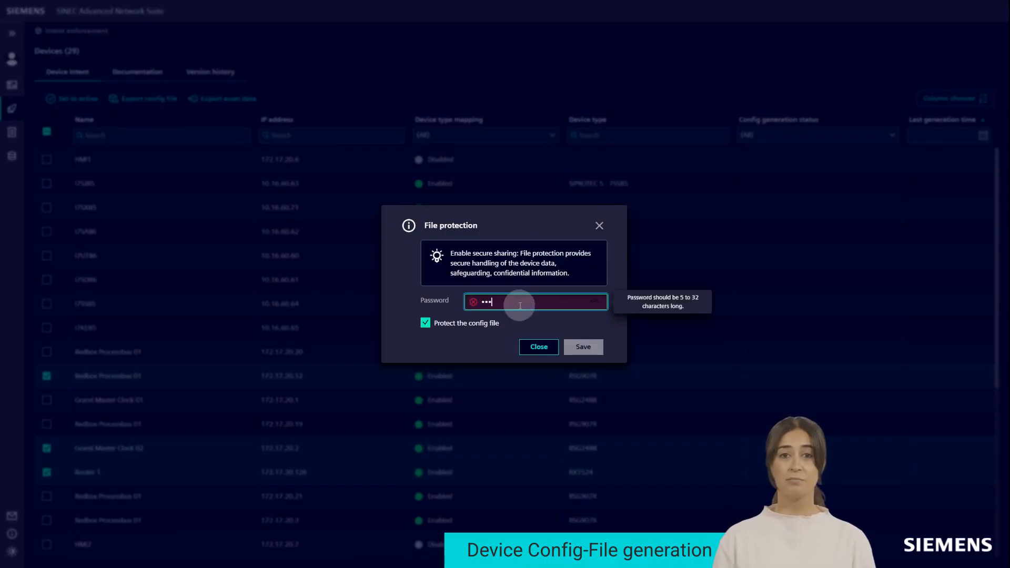
type("•••••")
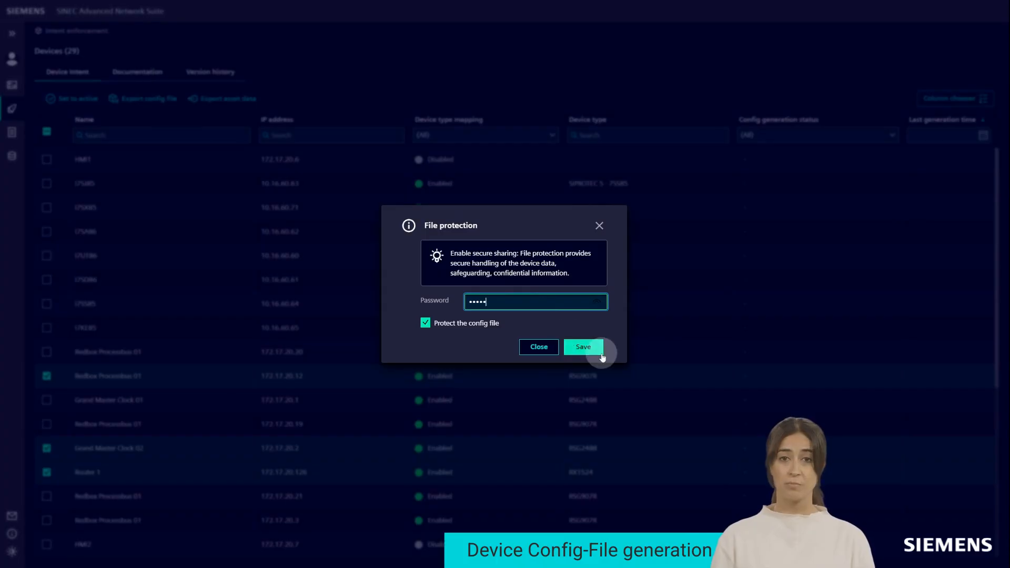
left_click(584, 348)
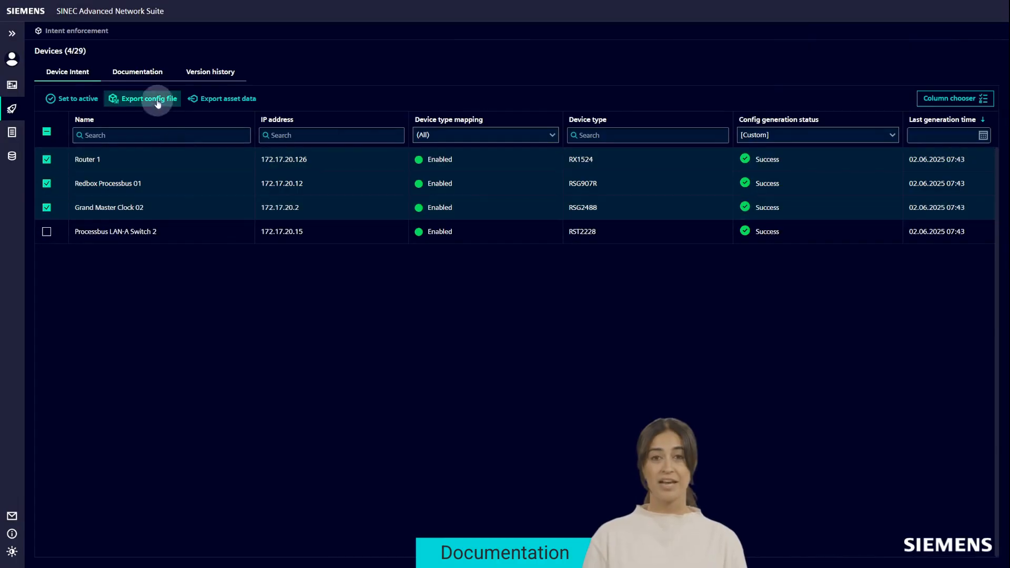
- Set the scope of the Topology documentation export to All
left_click(146, 75)
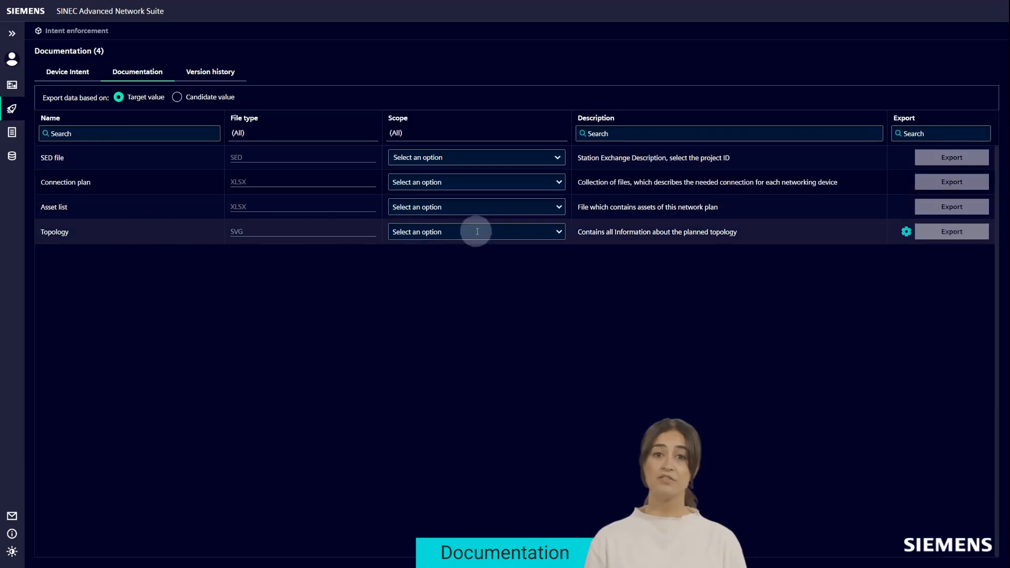
left_click(563, 232)
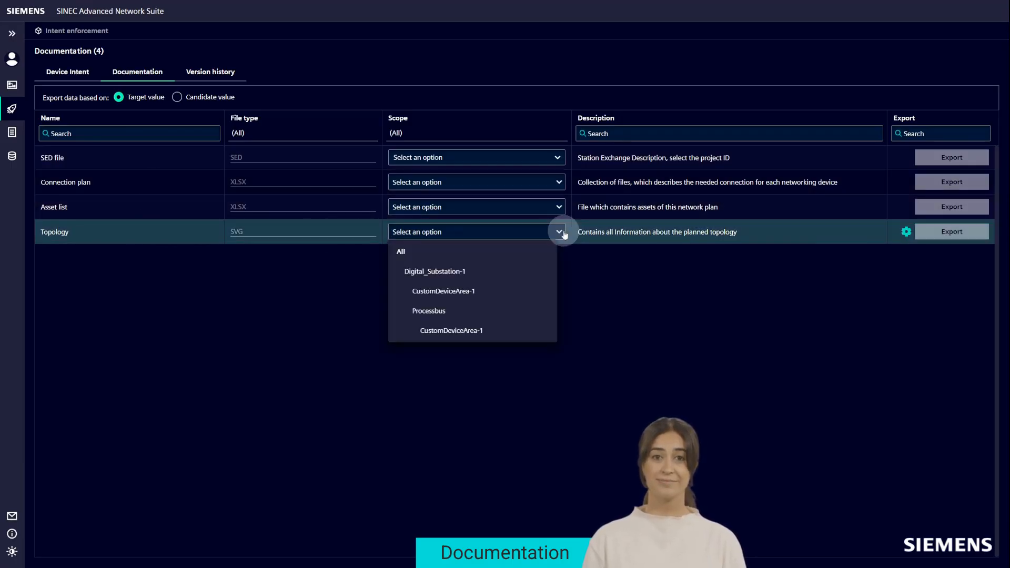
left_click(446, 256)
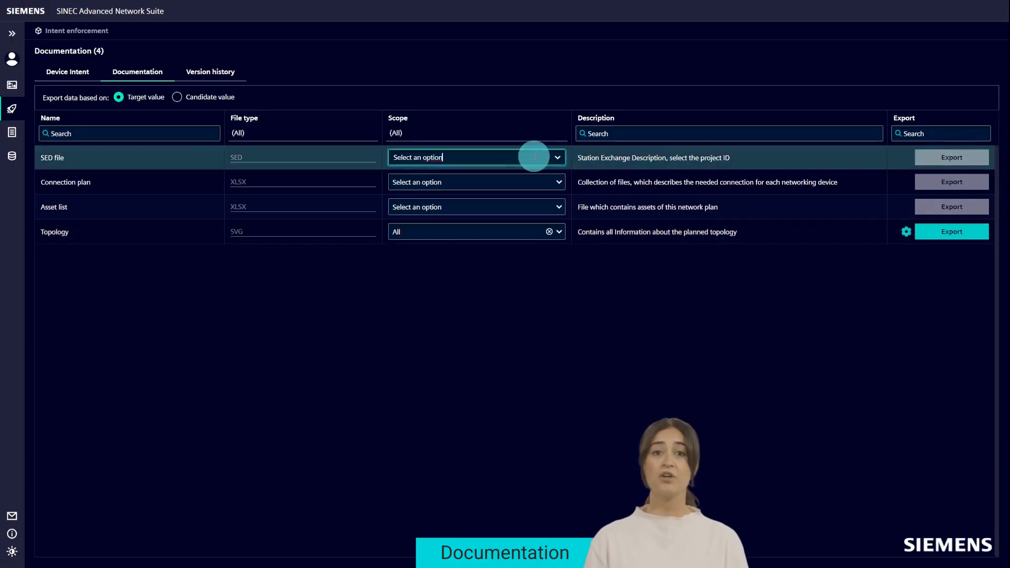
- Export the SED file for project IEC station 1 based on target values
left_click(532, 157)
left_click(472, 203)
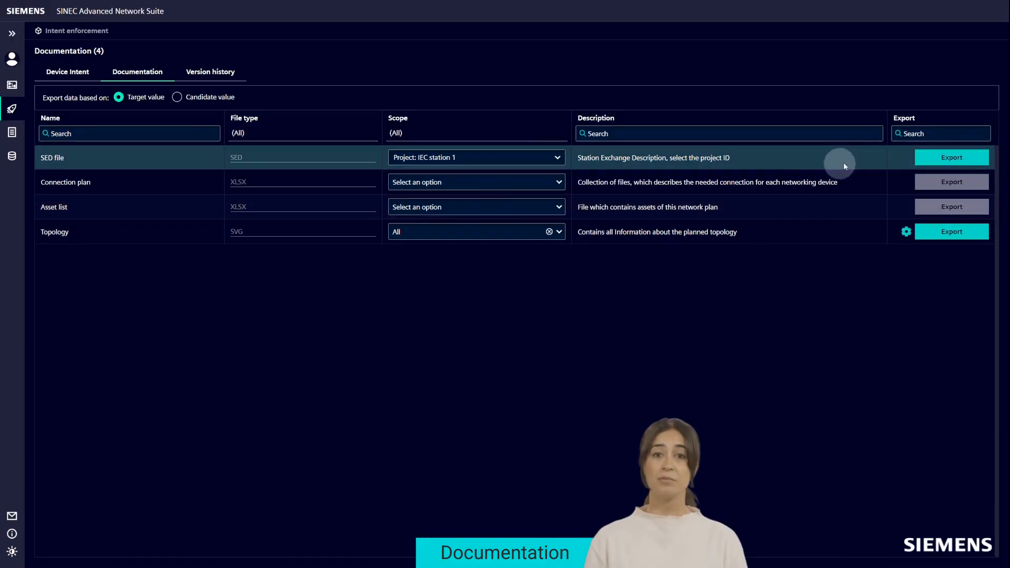
left_click(961, 159)
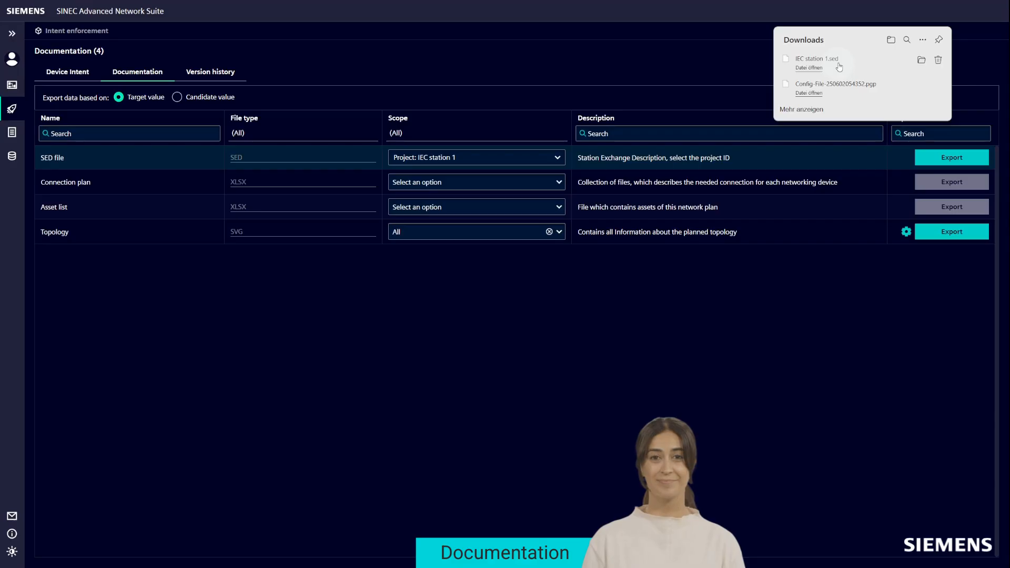
left_click(630, 307)
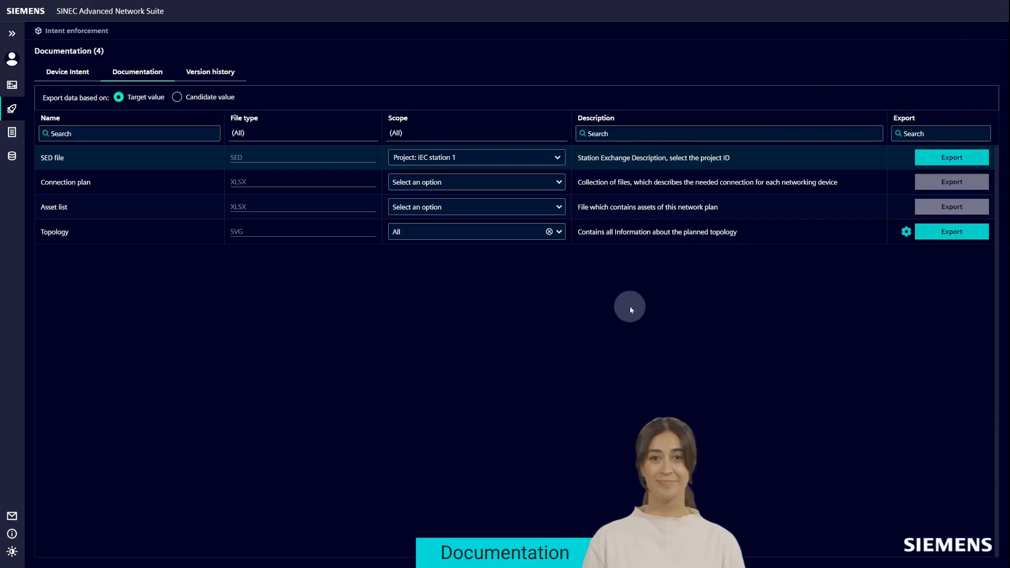